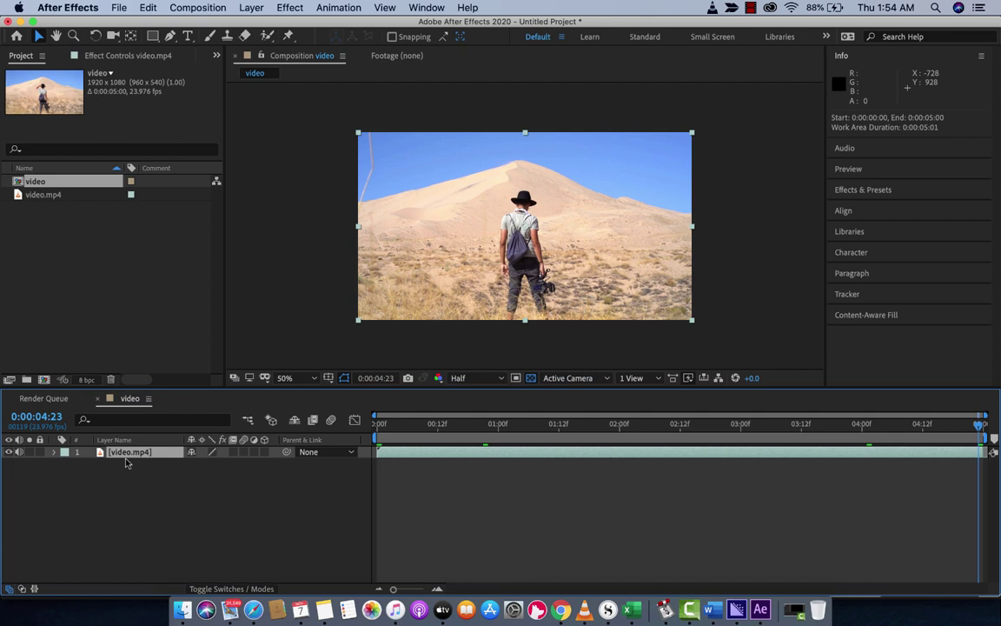
Review the dune footage and end the work area at 0:00:03:00 with N.
{"action": "left_click", "coordinate": [380, 425]}
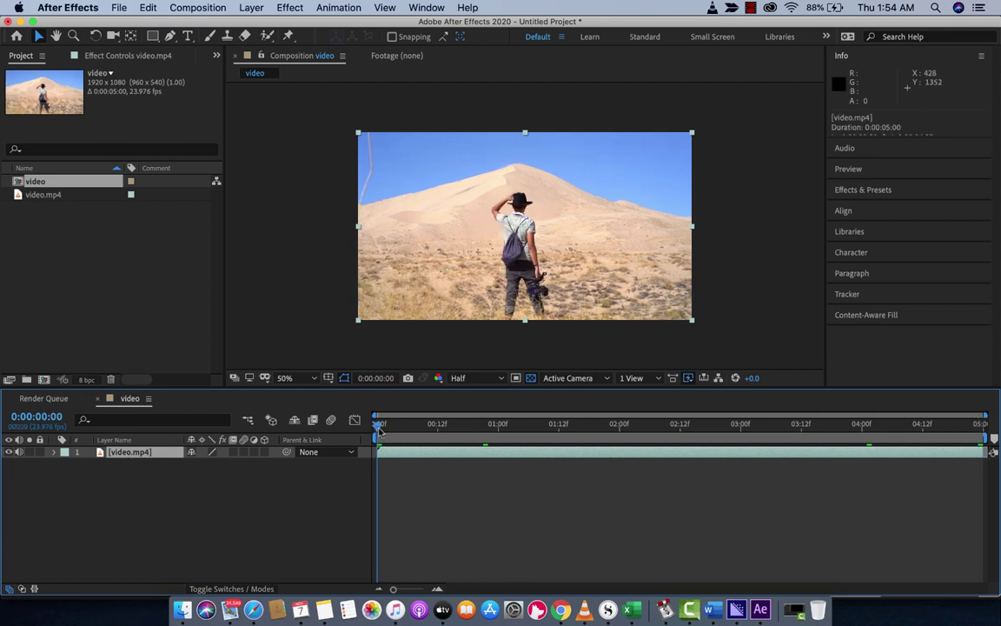
{"action": "left_click_drag", "start_coordinate": [380, 426], "coordinate": [609, 425]}
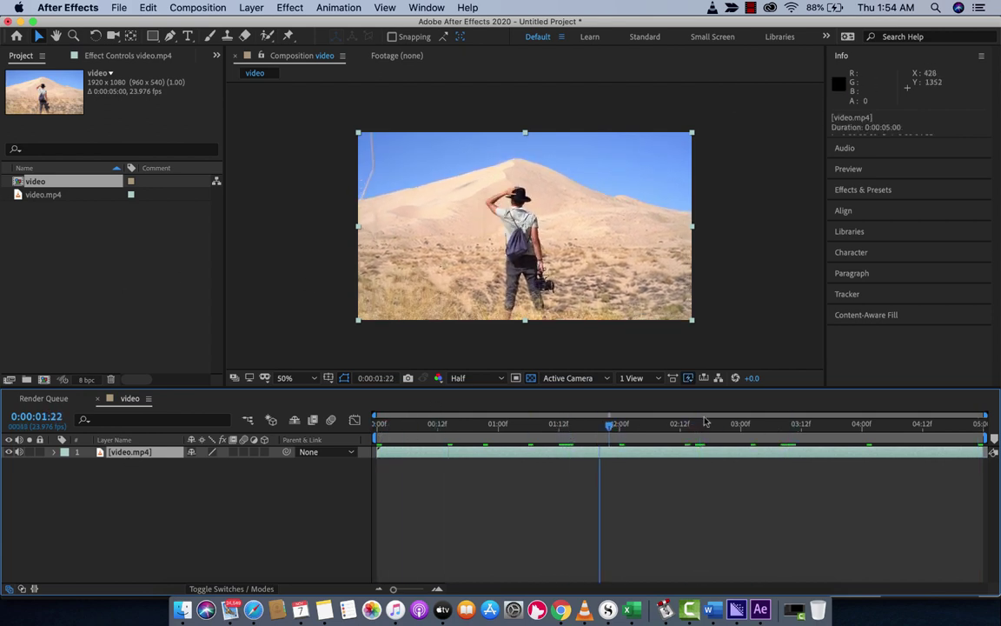
{"action": "left_click_drag", "start_coordinate": [705, 423], "coordinate": [376, 425]}
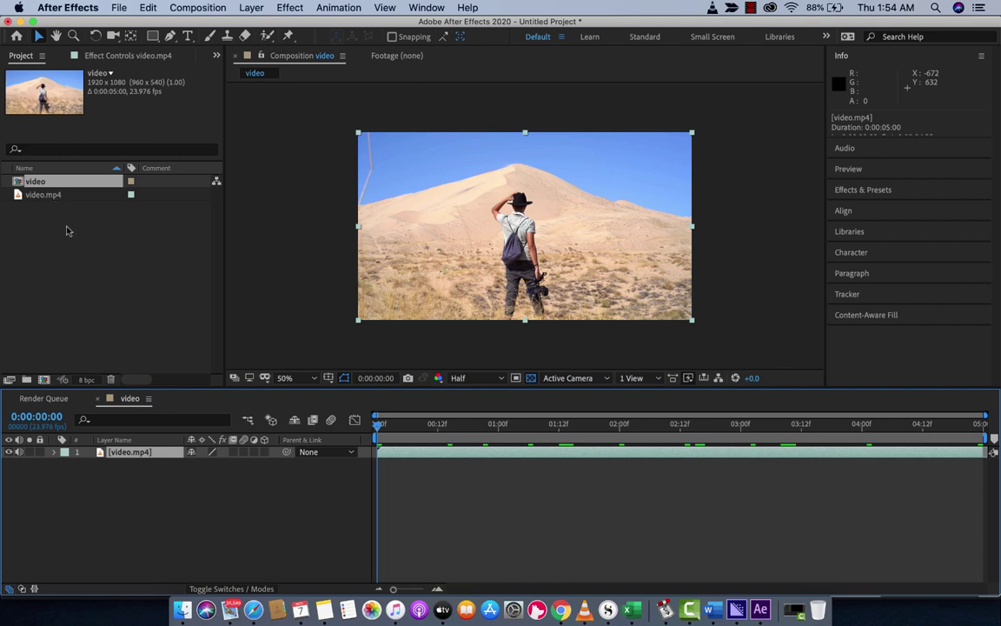
{"action": "left_click", "coordinate": [48, 196]}
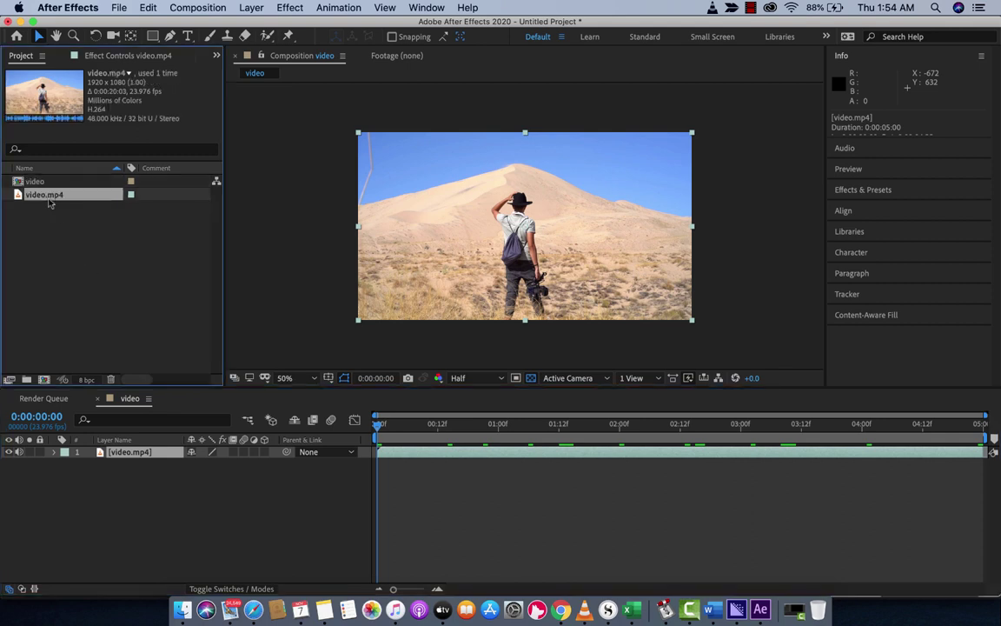
{"action": "left_click", "coordinate": [46, 180]}
{"action": "left_click", "coordinate": [182, 275]}
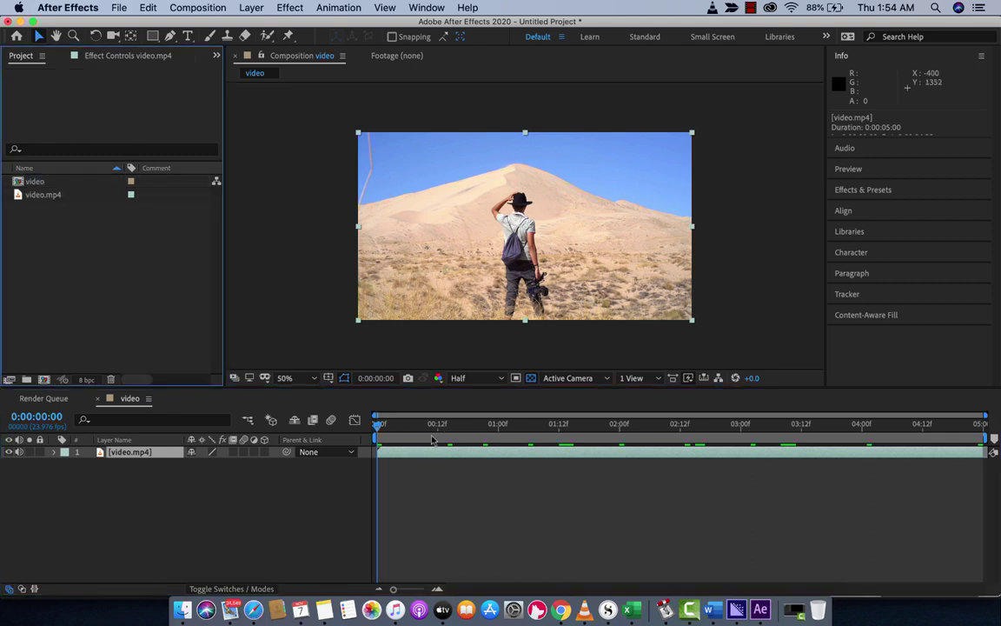
{"action": "left_click_drag", "start_coordinate": [439, 423], "coordinate": [740, 424]}
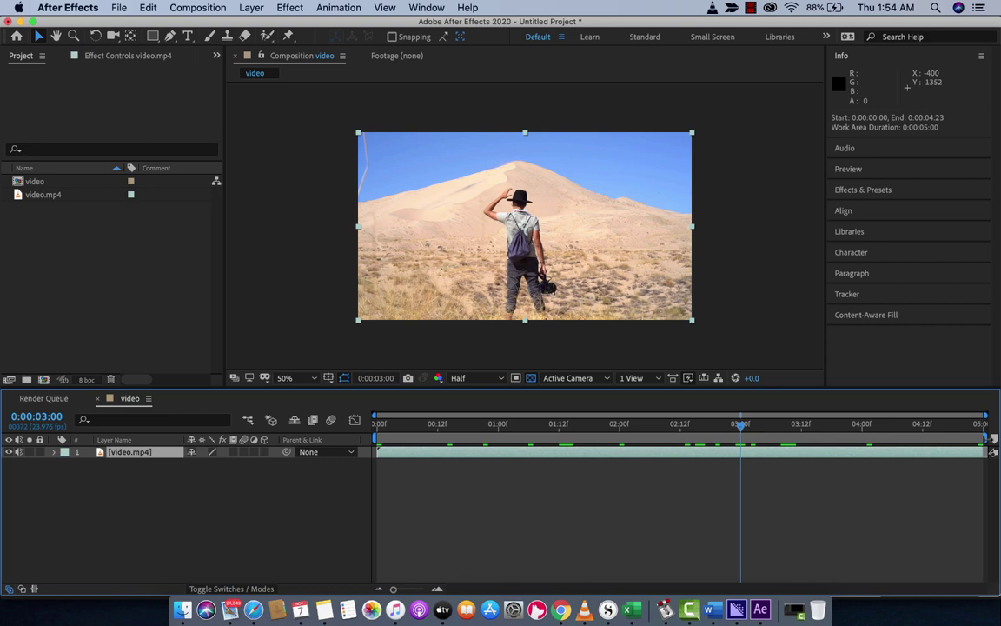
{"action": "key", "text": "n"}
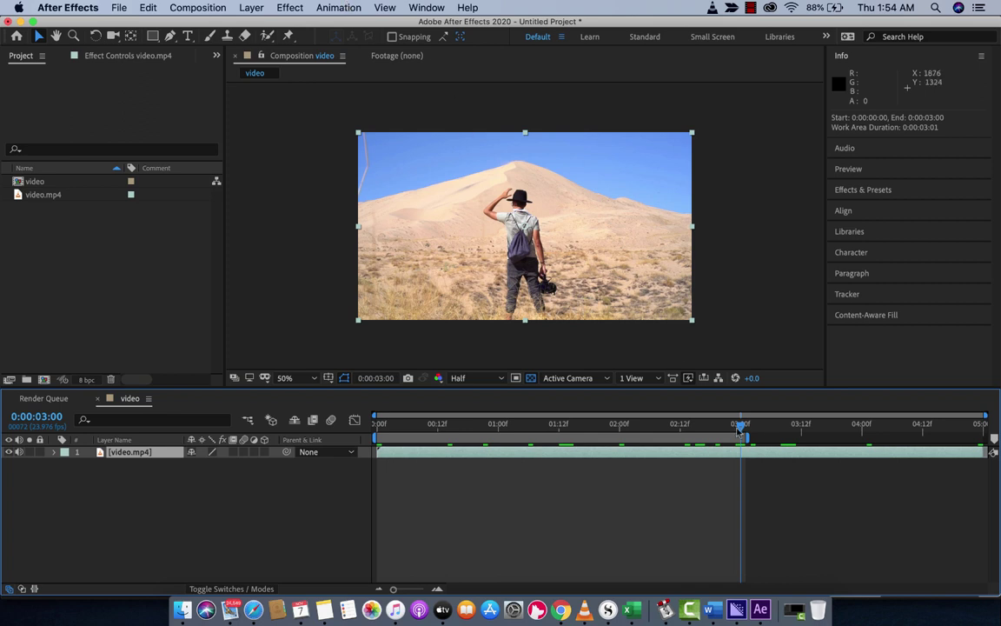
Trim the composition to the work area so video.mp4 lasts 0:00:03:01, then select it.
{"action": "left_click", "coordinate": [202, 7]}
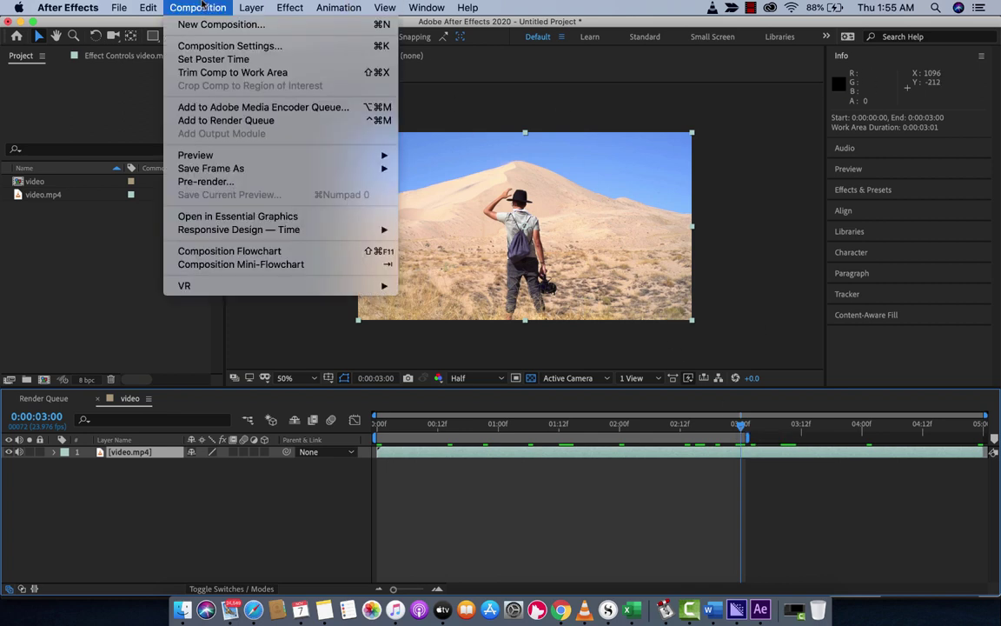
{"action": "left_click", "coordinate": [228, 72]}
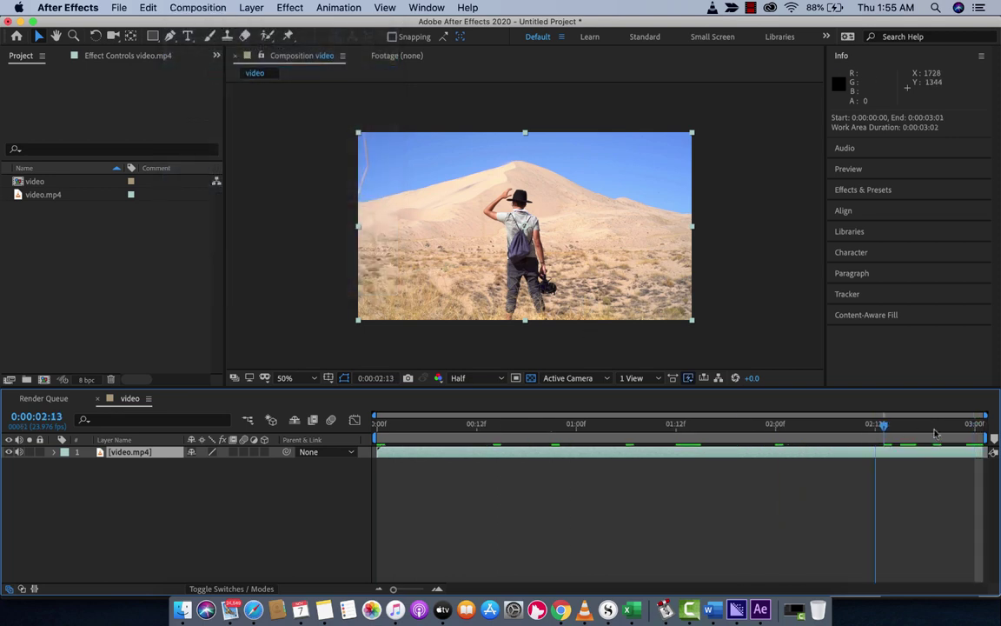
{"action": "mouse_move", "coordinate": [975, 424]}
{"action": "left_mouse_down"}
{"action": "mouse_move", "coordinate": [874, 425]}
{"action": "mouse_move", "coordinate": [975, 425]}
{"action": "left_mouse_up"}
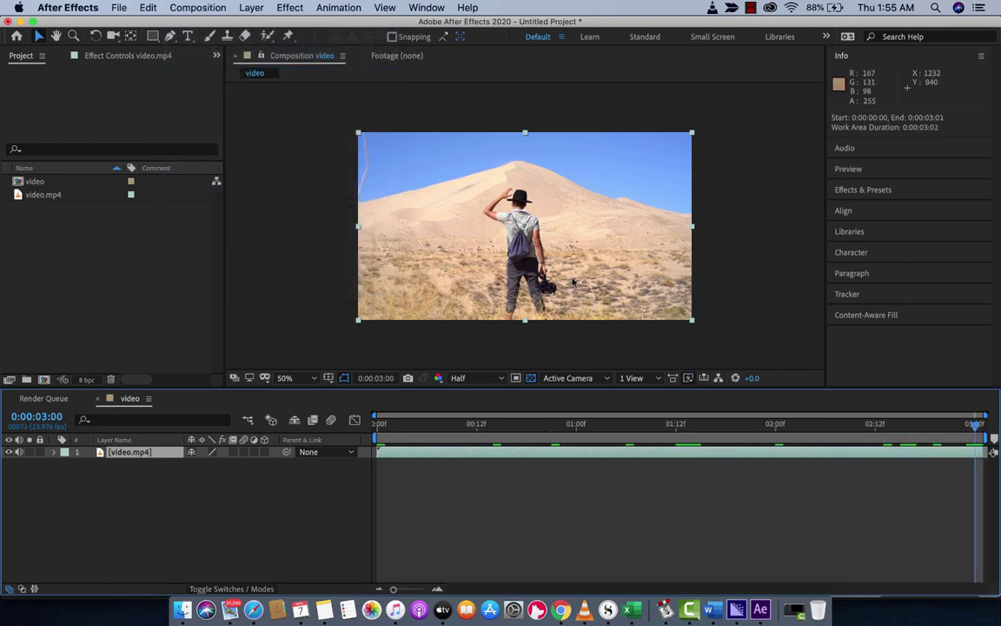
{"action": "left_click", "coordinate": [139, 453]}
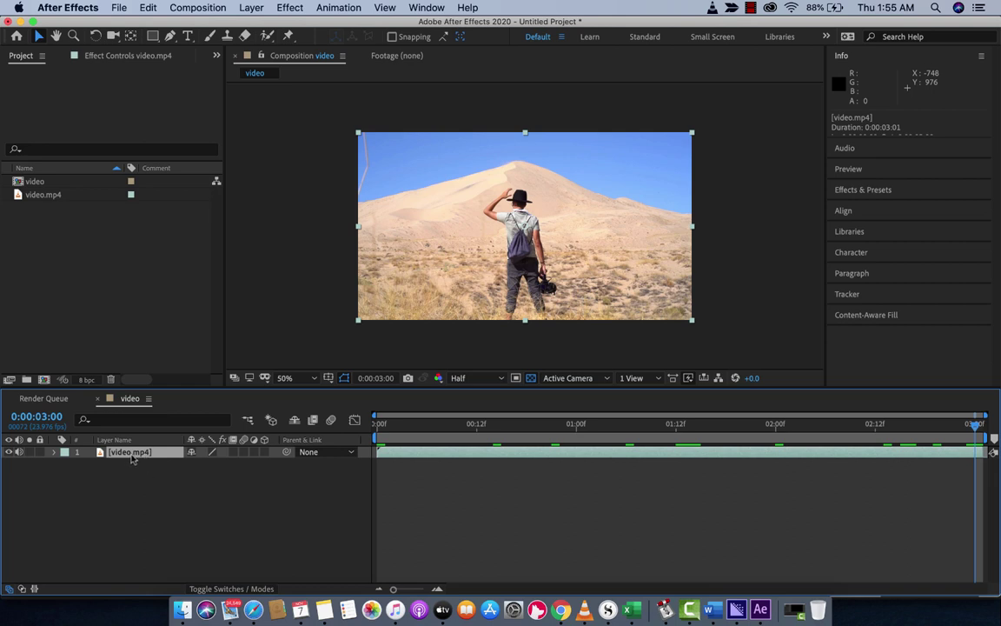
{"action": "left_click", "coordinate": [146, 470]}
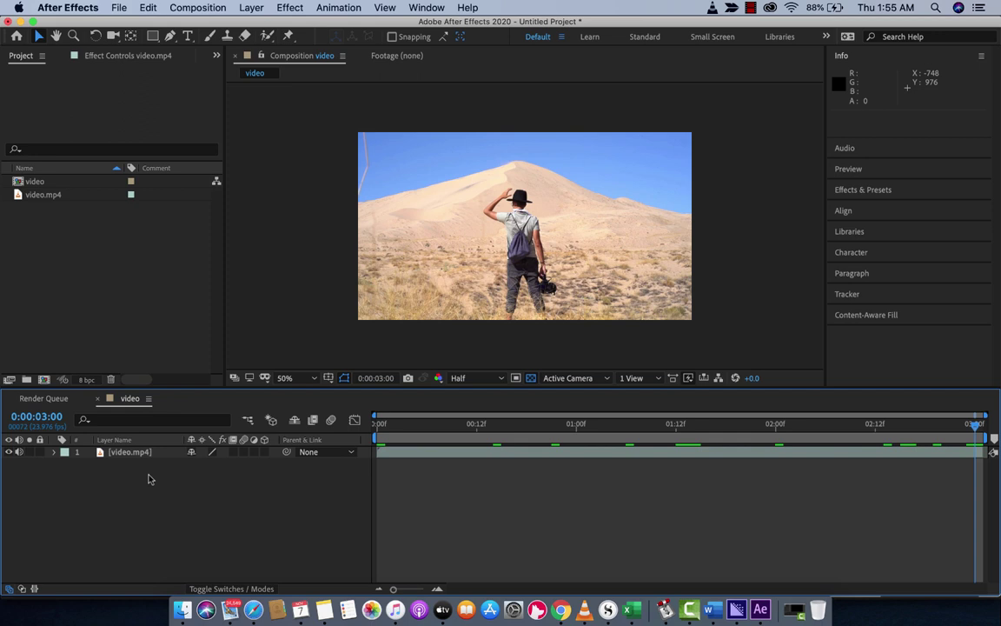
{"action": "left_click", "coordinate": [129, 457]}
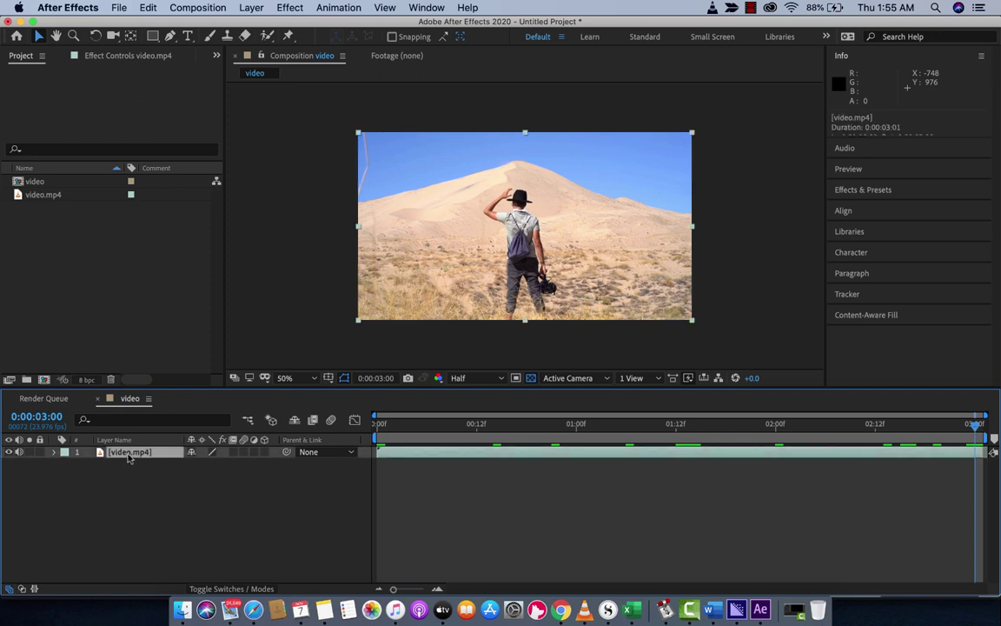
{"action": "left_click", "coordinate": [170, 38]}
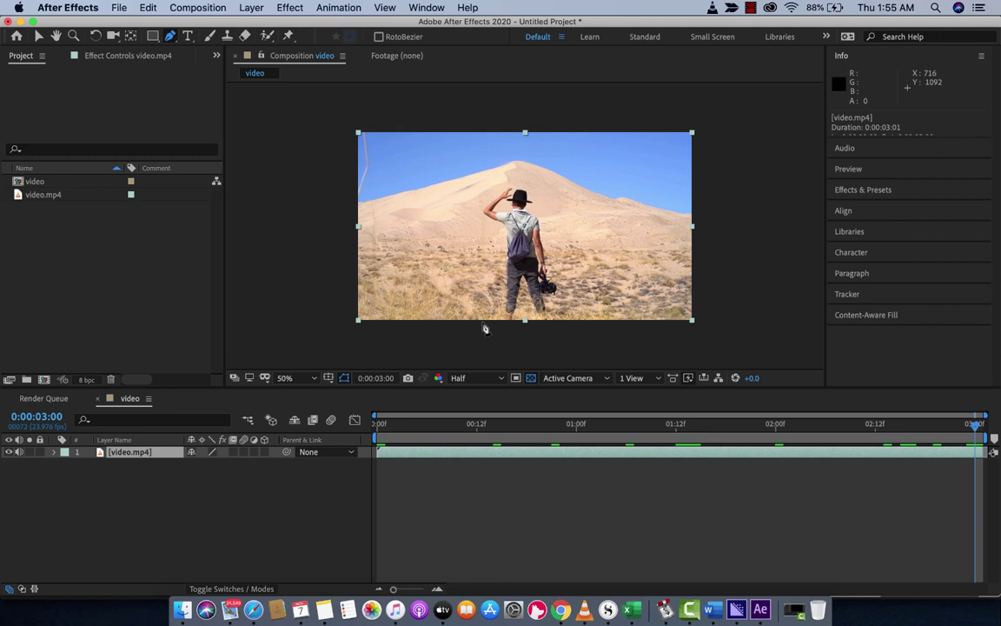
{"action": "left_click", "coordinate": [481, 322]}
{"action": "left_click", "coordinate": [494, 258]}
{"action": "left_click", "coordinate": [484, 235]}
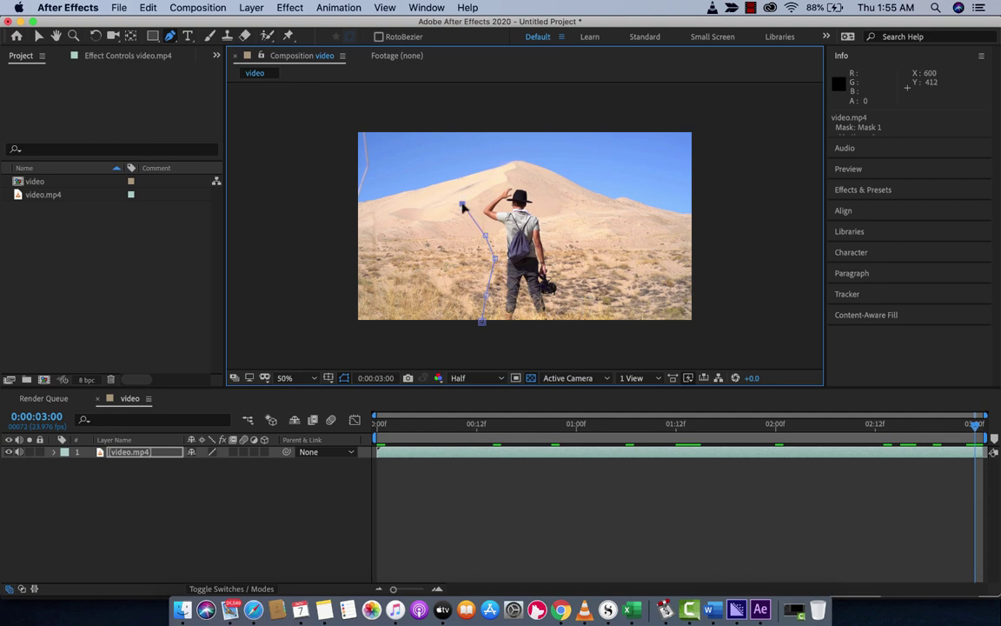
{"action": "left_click", "coordinate": [462, 203]}
{"action": "left_click", "coordinate": [483, 186]}
{"action": "left_click", "coordinate": [511, 179]}
{"action": "left_click", "coordinate": [538, 182]}
{"action": "left_click", "coordinate": [550, 203]}
{"action": "left_click", "coordinate": [561, 239]}
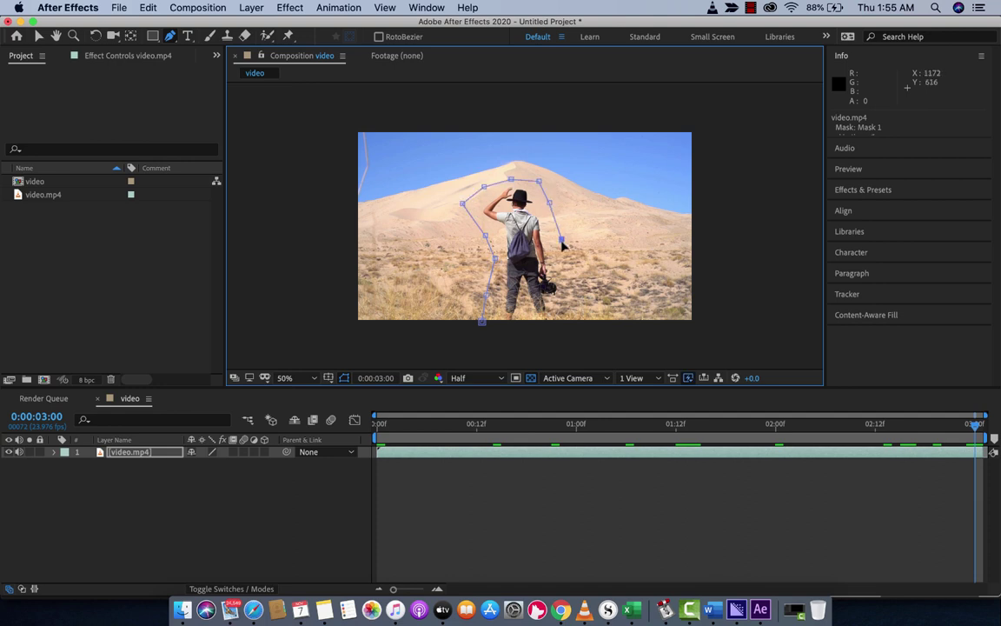
{"action": "left_click", "coordinate": [567, 289]}
{"action": "left_click", "coordinate": [569, 334]}
{"action": "left_click", "coordinate": [519, 334]}
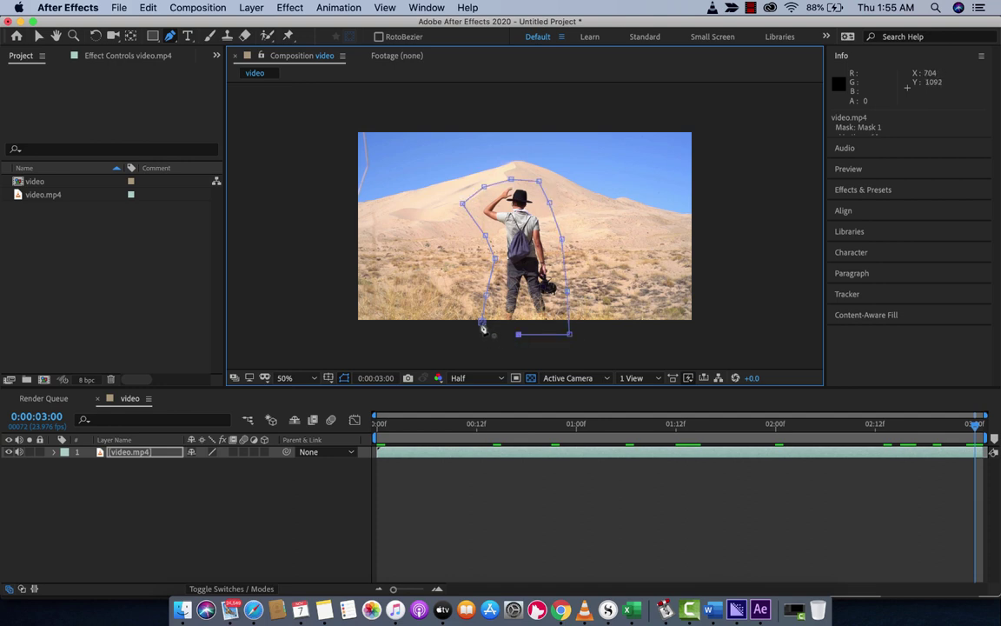
{"action": "left_click", "coordinate": [482, 322]}
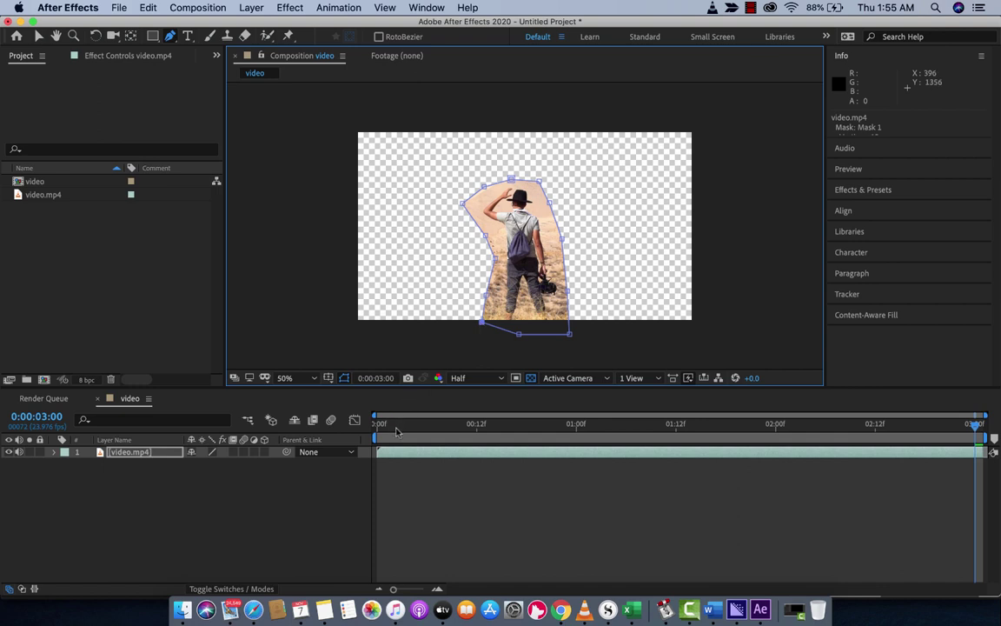
{"action": "left_click", "coordinate": [967, 432]}
{"action": "key", "text": "Home"}
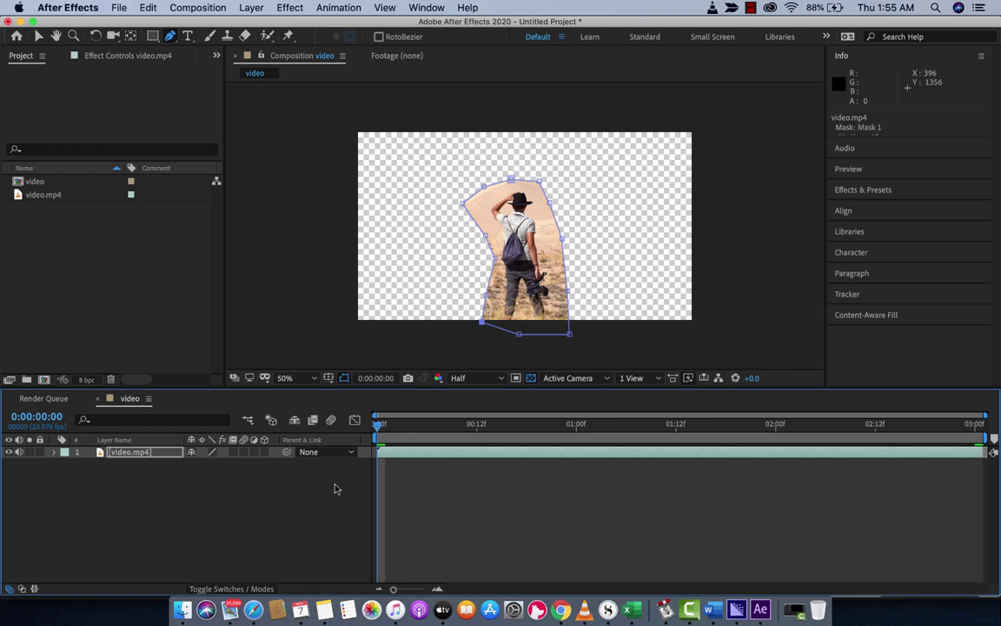
{"action": "left_click", "coordinate": [53, 452]}
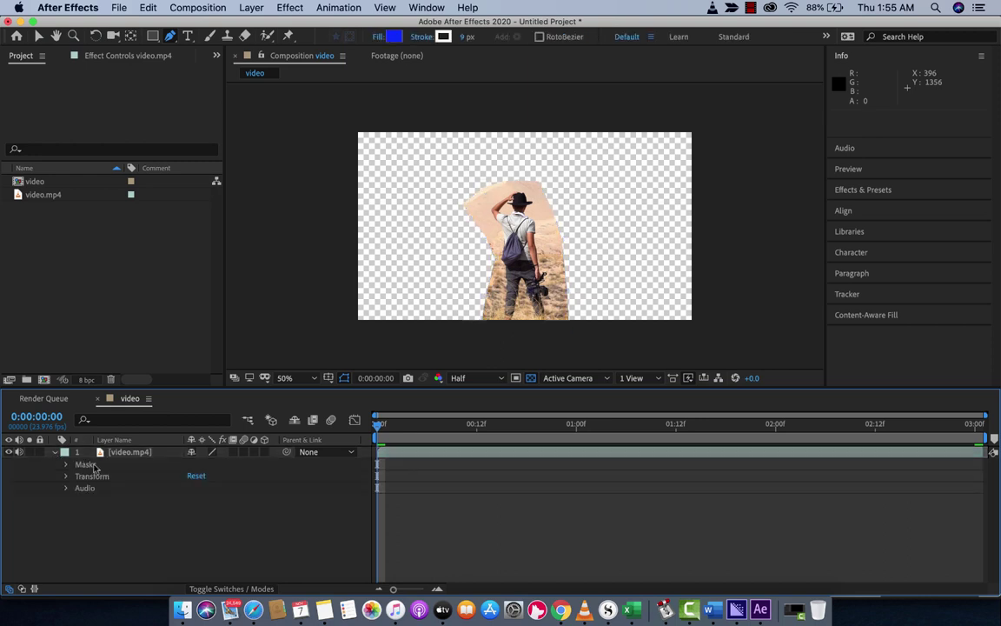
{"action": "left_click", "coordinate": [71, 464]}
{"action": "left_click", "coordinate": [65, 465]}
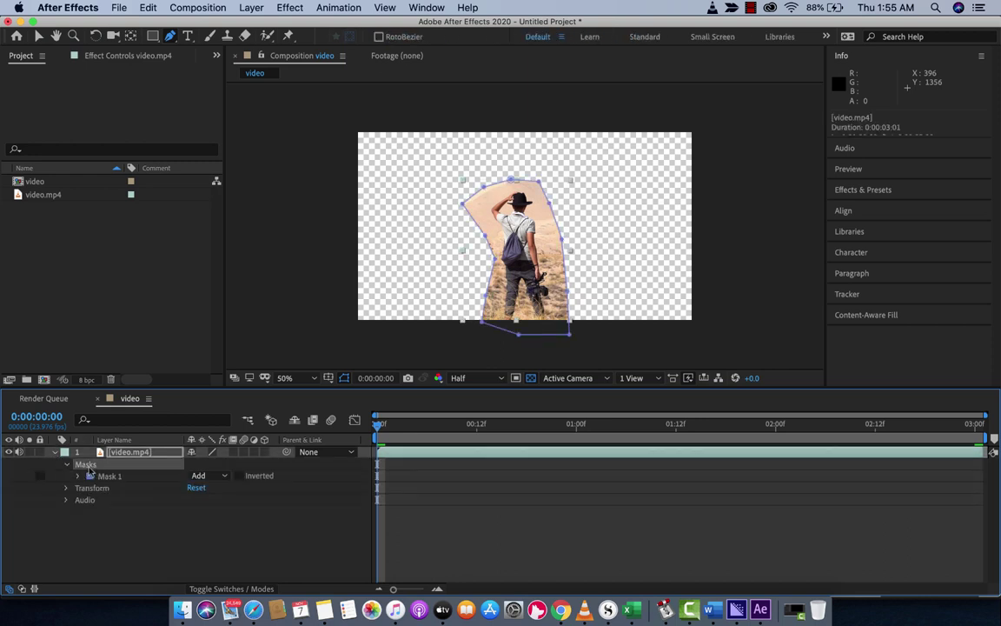
{"action": "key", "text": "Delete"}
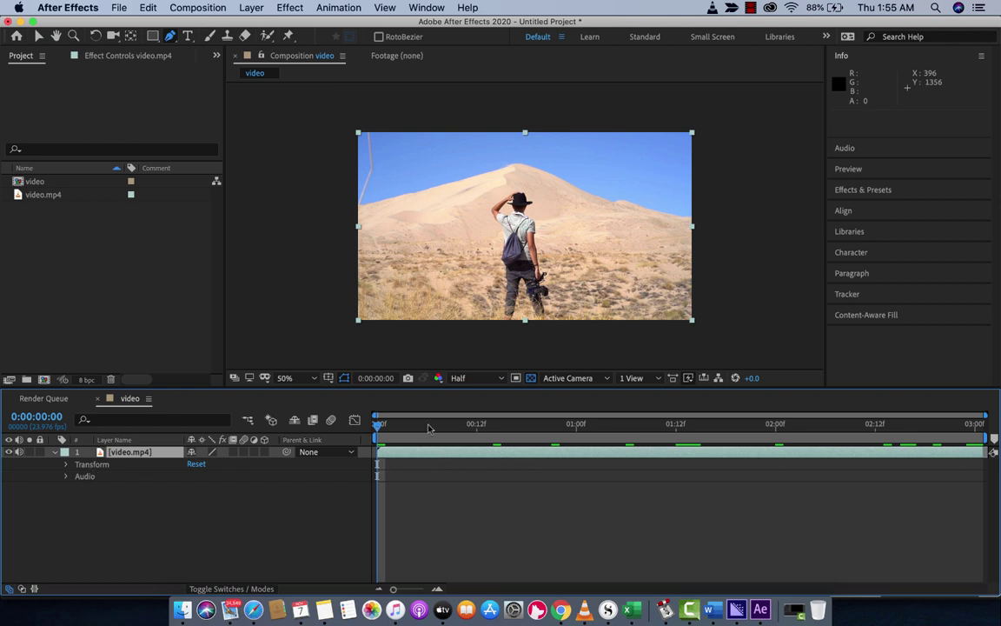
{"action": "left_click_drag", "start_coordinate": [428, 428], "coordinate": [377, 426]}
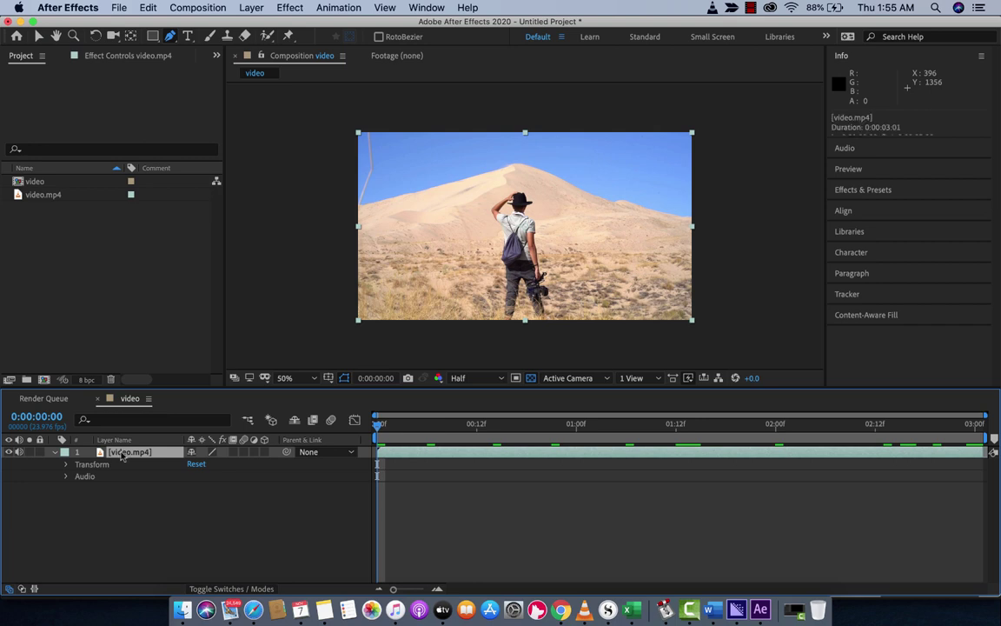
{"action": "key", "text": "space"}
{"action": "key", "text": "space"}
Trace a closed Pen-tool mask around the man in the black hat, from feet to hat.
{"action": "left_click", "coordinate": [486, 327]}
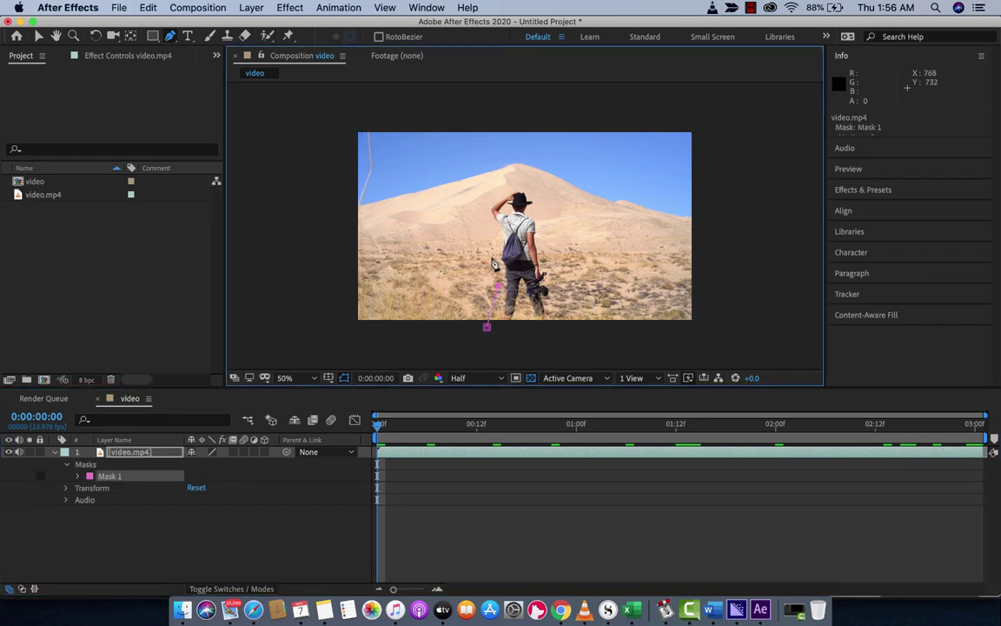
{"action": "left_click", "coordinate": [492, 253]}
{"action": "left_click", "coordinate": [484, 213]}
{"action": "left_click", "coordinate": [495, 187]}
{"action": "left_click", "coordinate": [521, 185]}
{"action": "left_click", "coordinate": [546, 186]}
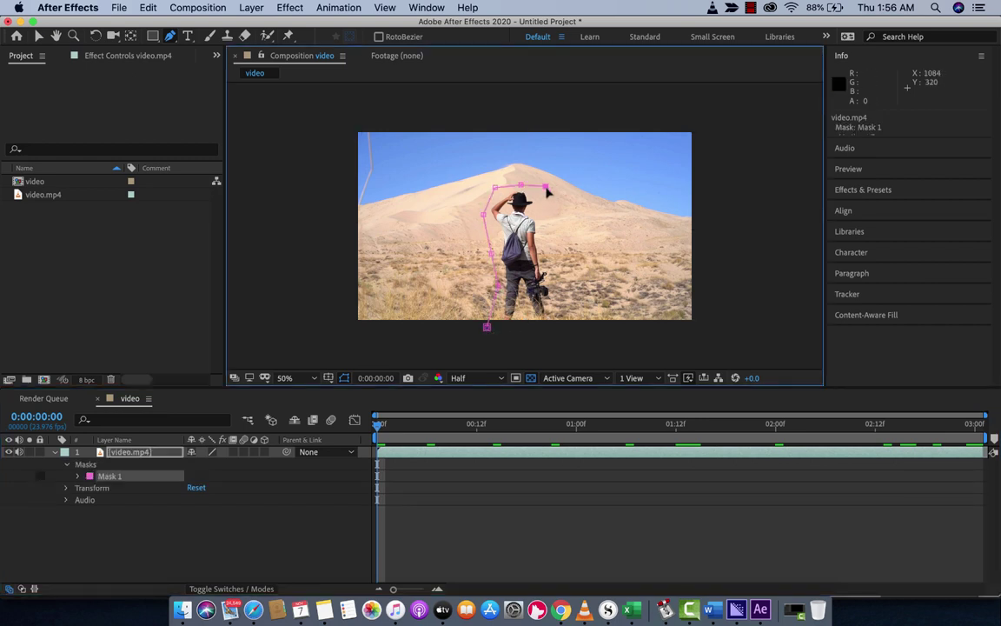
{"action": "left_click", "coordinate": [544, 205]}
{"action": "left_click", "coordinate": [544, 227]}
{"action": "left_click", "coordinate": [551, 262]}
{"action": "left_click", "coordinate": [558, 285]}
{"action": "left_click", "coordinate": [562, 324]}
{"action": "left_click", "coordinate": [549, 331]}
{"action": "left_click", "coordinate": [515, 333]}
{"action": "left_click", "coordinate": [487, 327]}
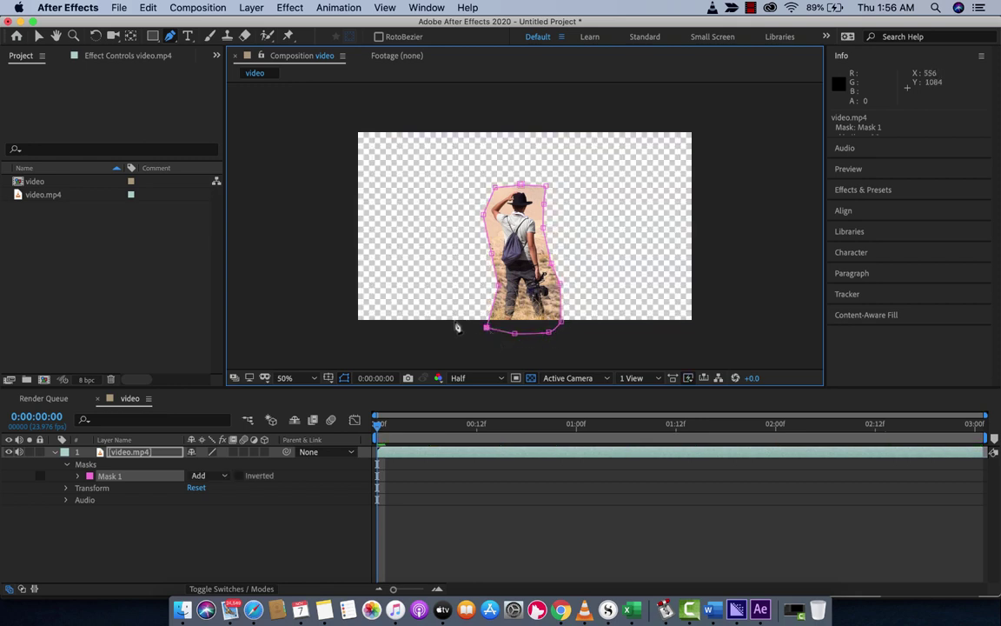
Set Mask 1's mode to None so the whole desert frame shows.
{"action": "left_click", "coordinate": [100, 433]}
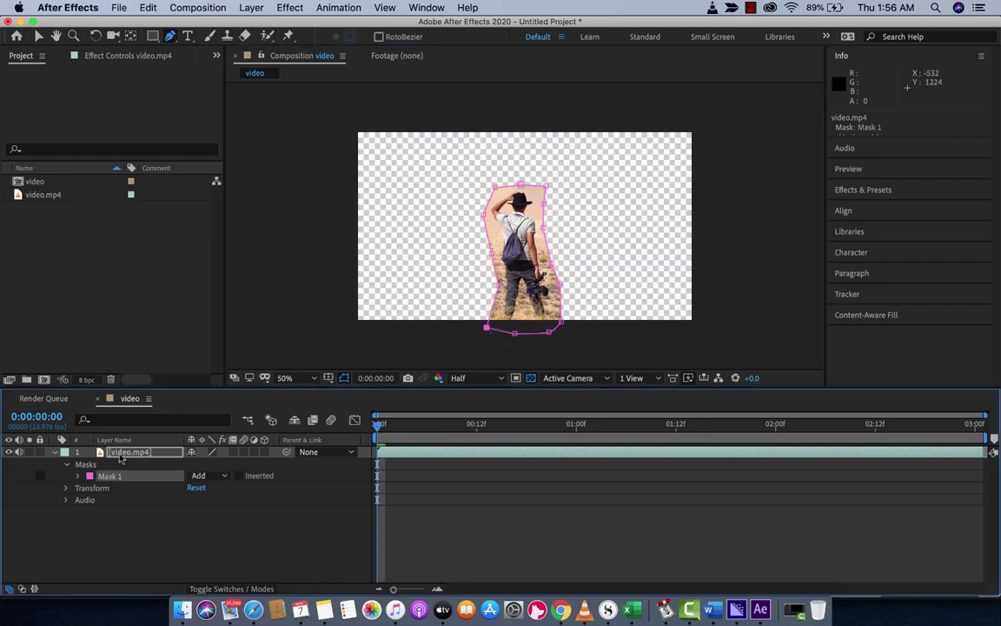
{"action": "left_click", "coordinate": [54, 452]}
{"action": "left_click", "coordinate": [54, 452]}
{"action": "left_click", "coordinate": [205, 476]}
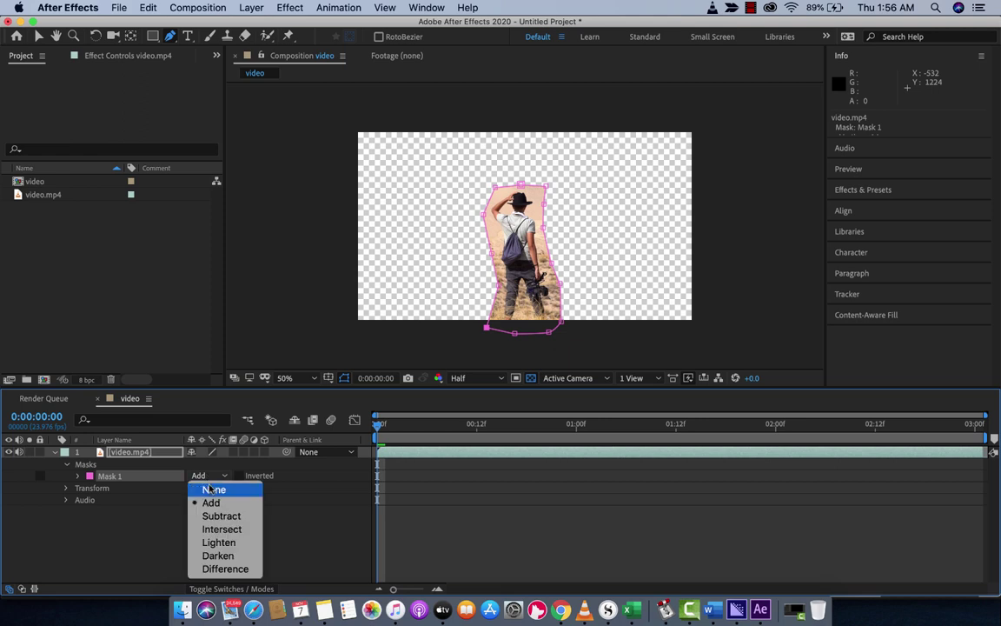
{"action": "left_click", "coordinate": [213, 489]}
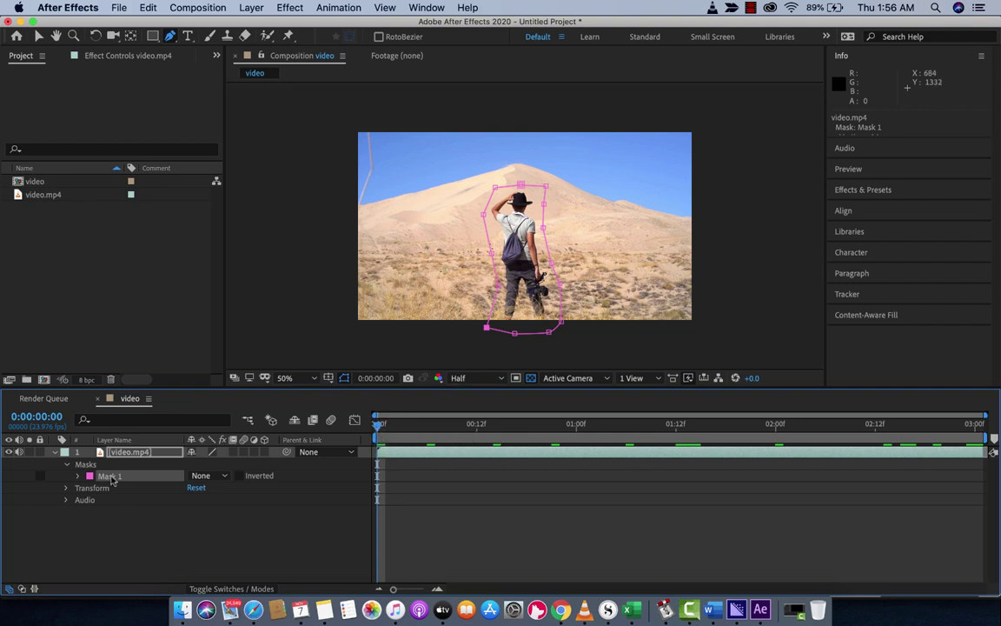
Enable Mask Path keyframing and shift the mask up to match the man at frame 10.
{"action": "left_click", "coordinate": [77, 476]}
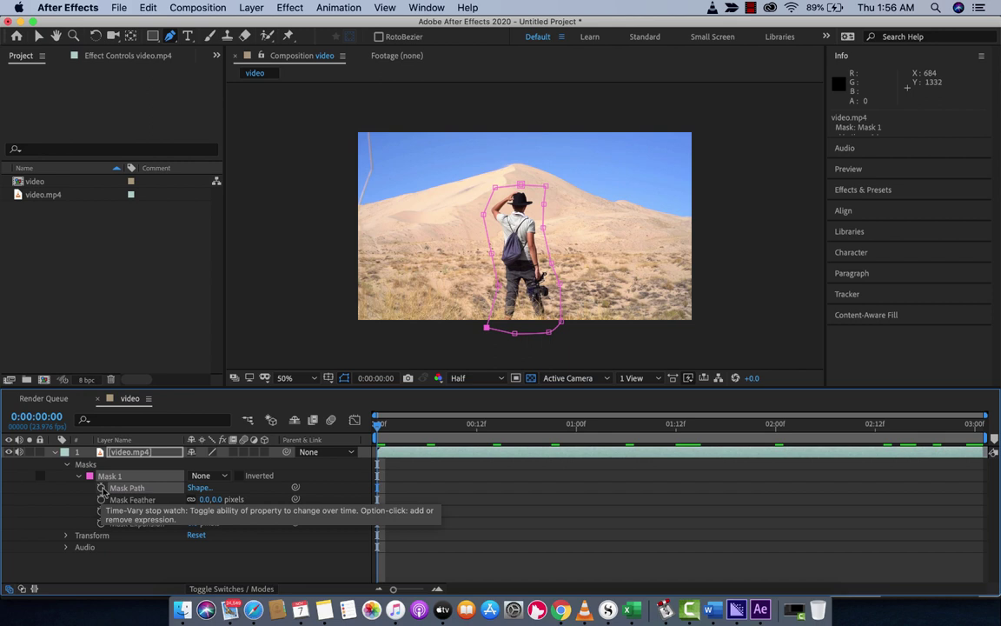
{"action": "left_click", "coordinate": [101, 489]}
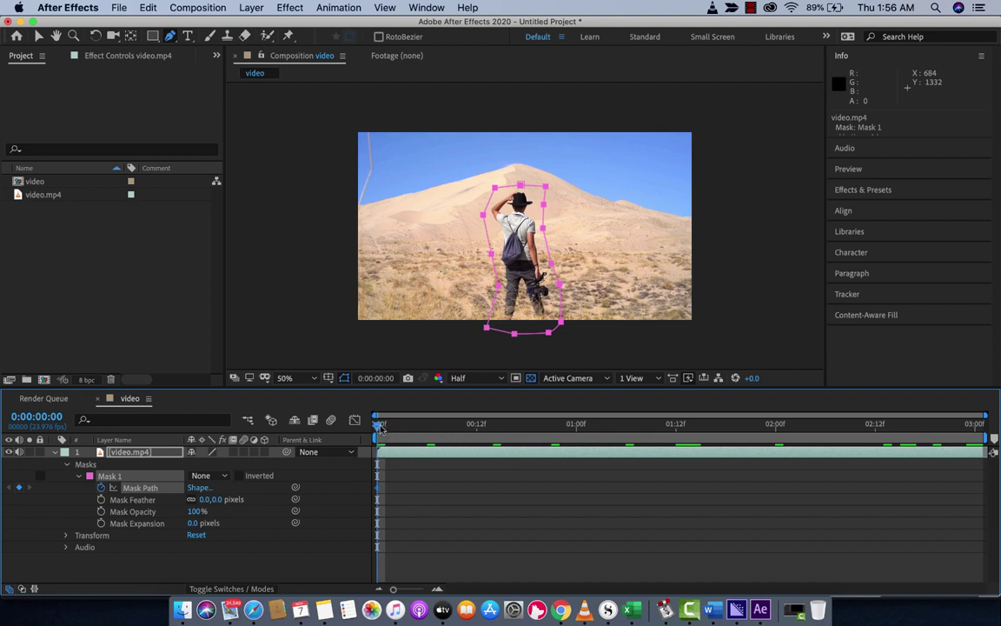
{"action": "left_click_drag", "start_coordinate": [379, 426], "coordinate": [395, 429]}
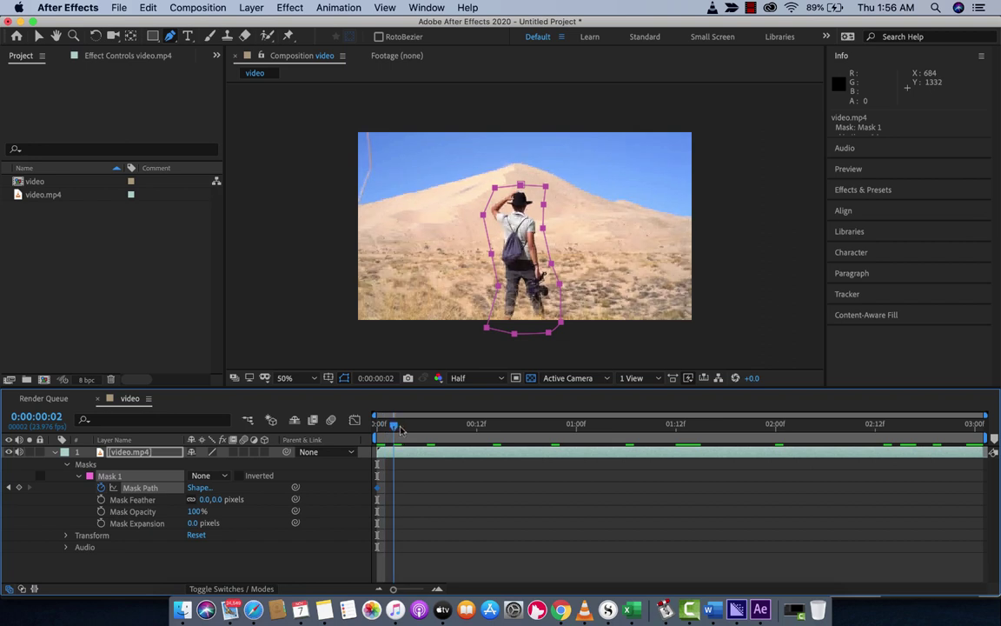
{"action": "key", "text": "Page_Down"}
{"action": "key", "text": "Page_Down"}
{"action": "key", "text": "Page_Down"}
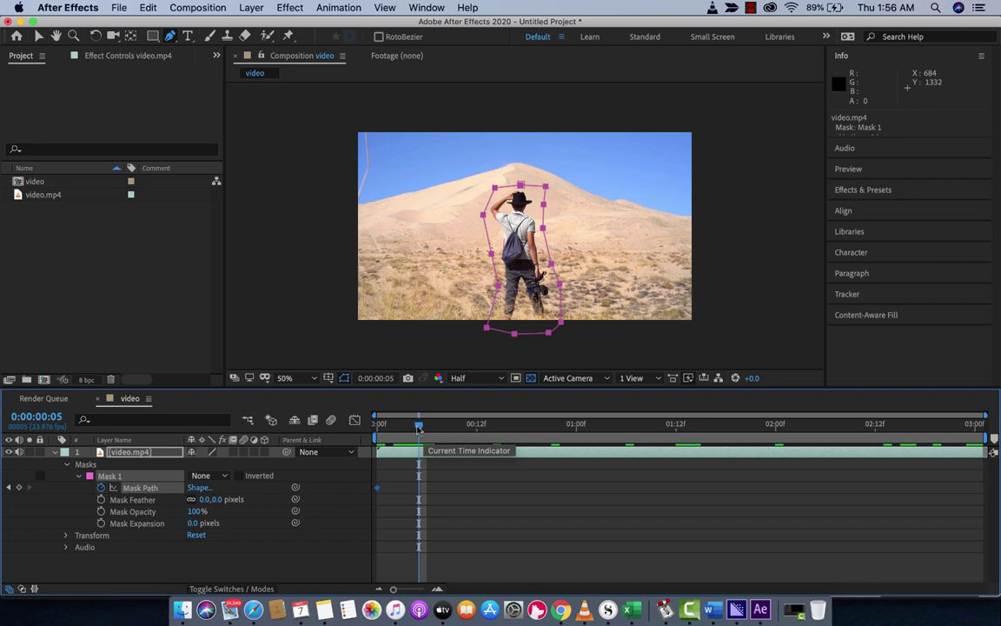
{"action": "left_click_drag", "start_coordinate": [418, 425], "coordinate": [519, 429]}
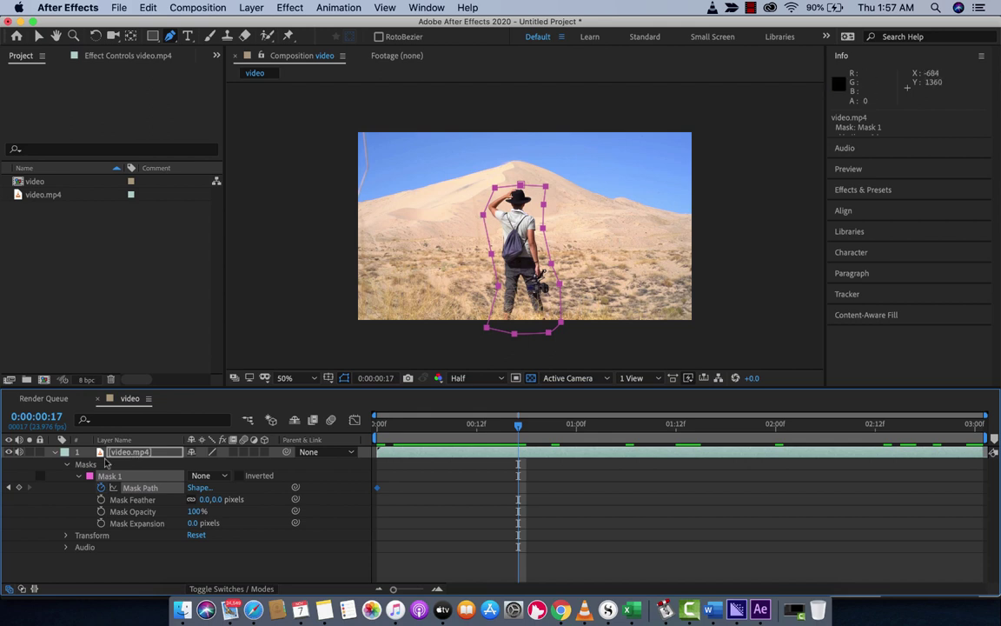
{"action": "left_click", "coordinate": [137, 453]}
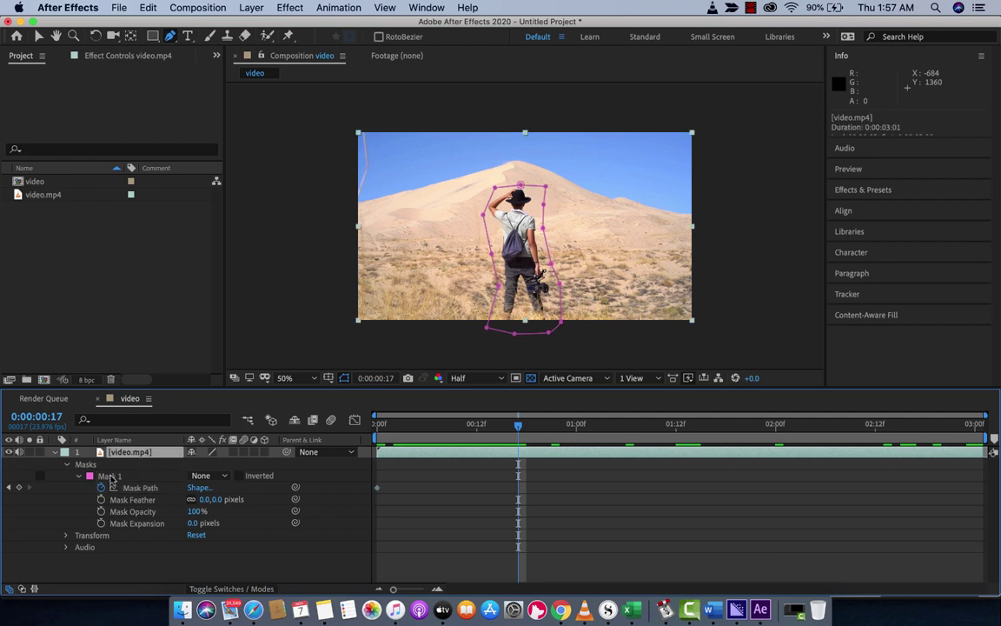
{"action": "left_click", "coordinate": [111, 477]}
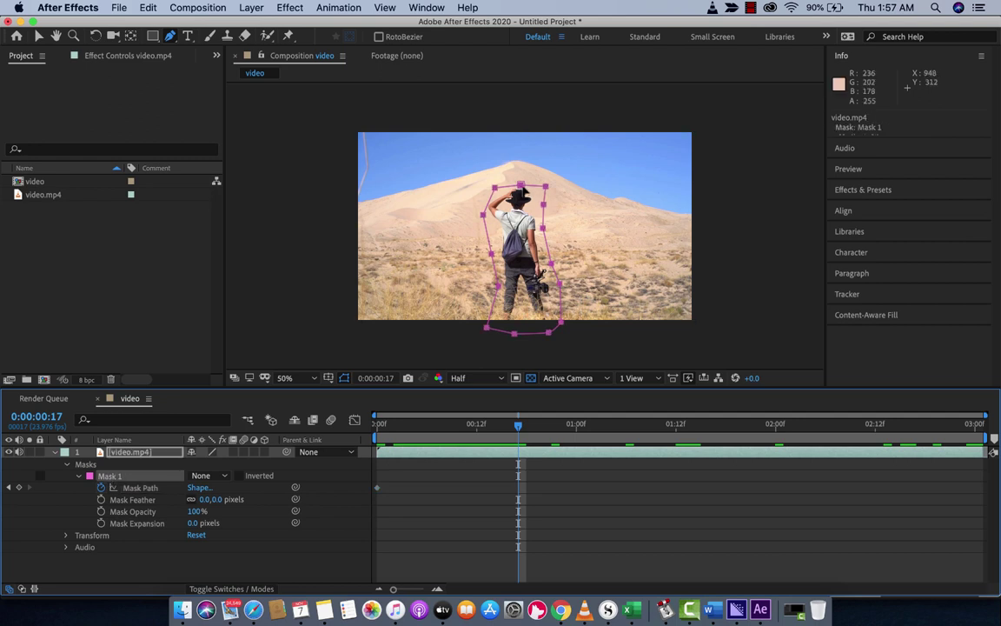
{"action": "left_click_drag", "start_coordinate": [519, 191], "coordinate": [522, 189]}
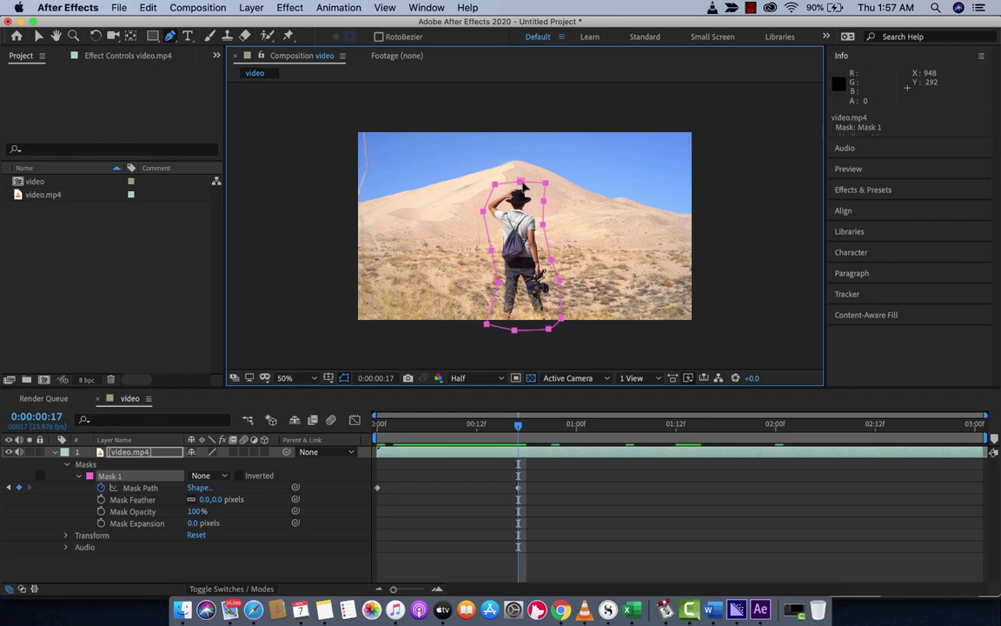
Adjust the mask's corner and top points at frame 22 and 0:00:01:08 to keep following the man.
{"action": "left_click", "coordinate": [525, 427]}
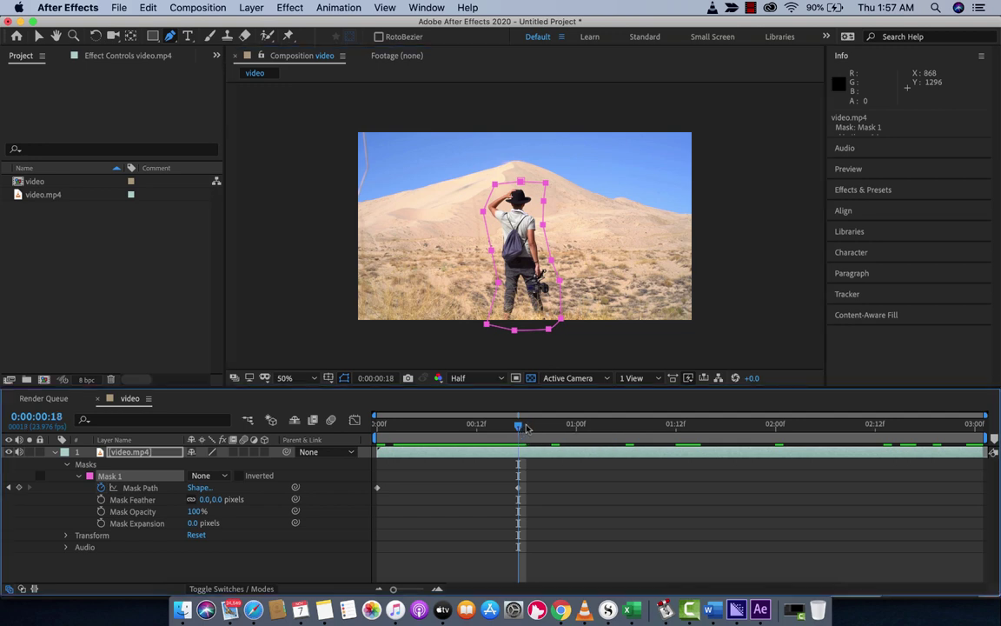
{"action": "left_click_drag", "start_coordinate": [525, 427], "coordinate": [570, 428]}
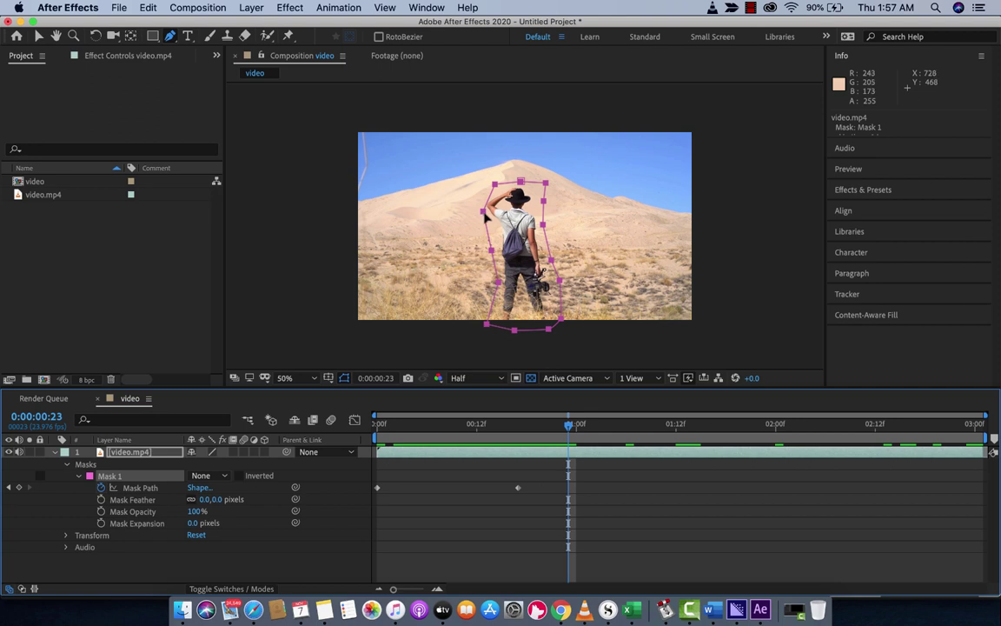
{"action": "left_click", "coordinate": [128, 453]}
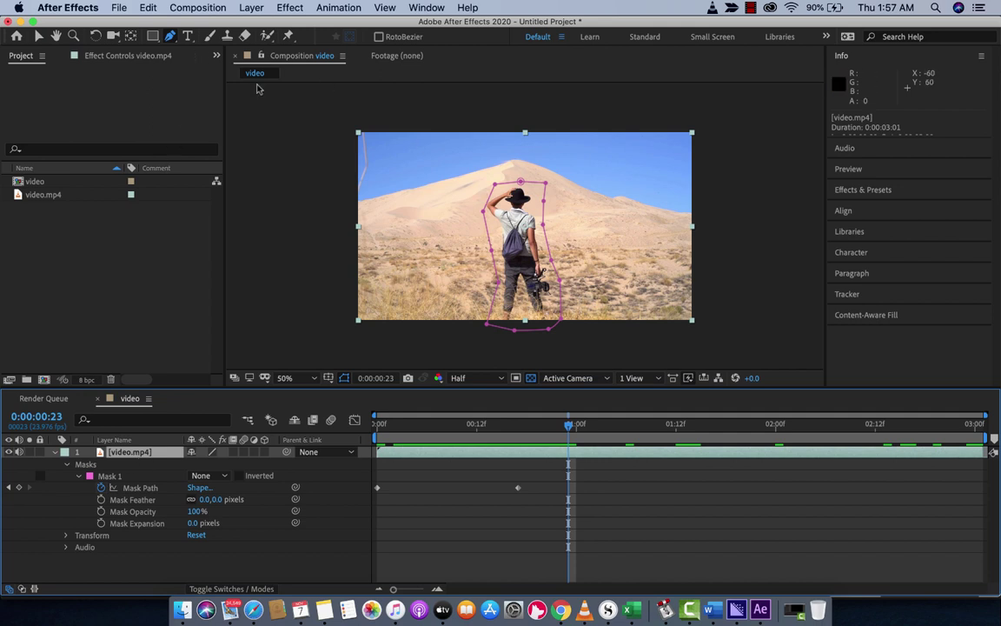
{"action": "left_click_drag", "start_coordinate": [484, 211], "coordinate": [476, 209]}
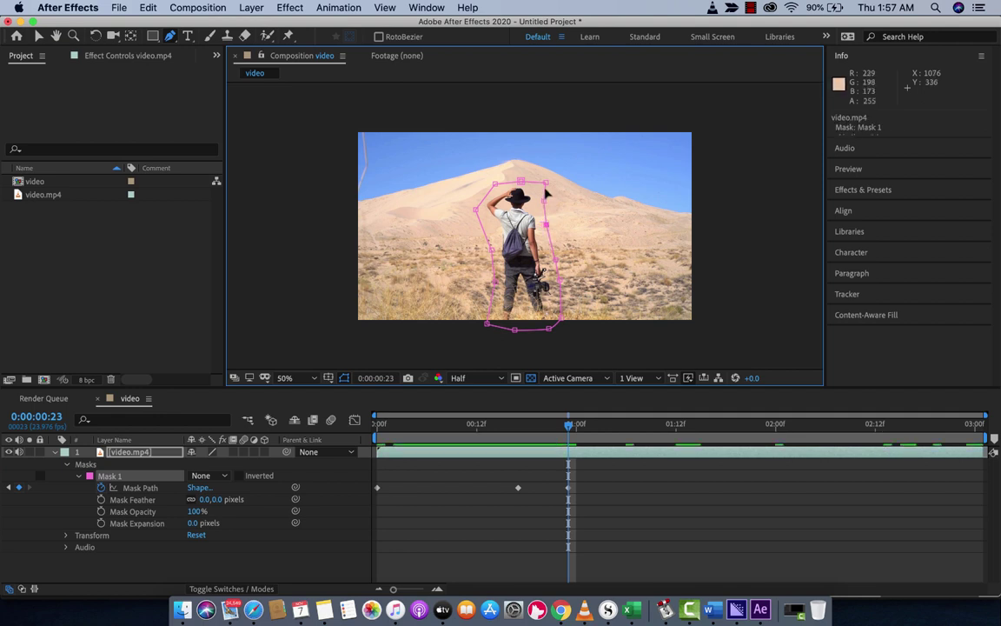
{"action": "left_click_drag", "start_coordinate": [545, 185], "coordinate": [541, 190]}
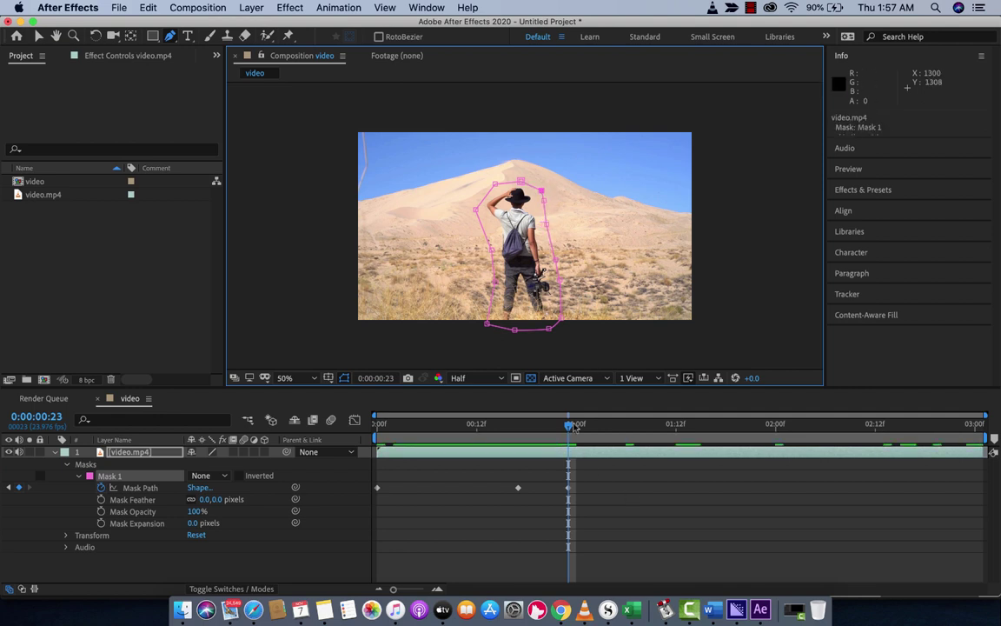
{"action": "left_click_drag", "start_coordinate": [571, 427], "coordinate": [875, 414]}
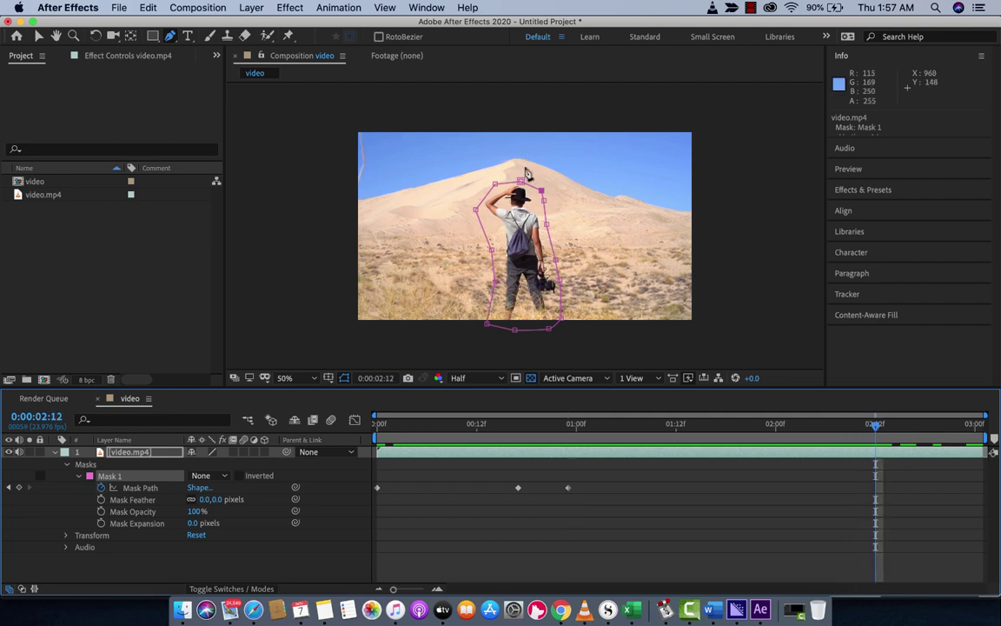
{"action": "left_click_drag", "start_coordinate": [519, 181], "coordinate": [520, 177]}
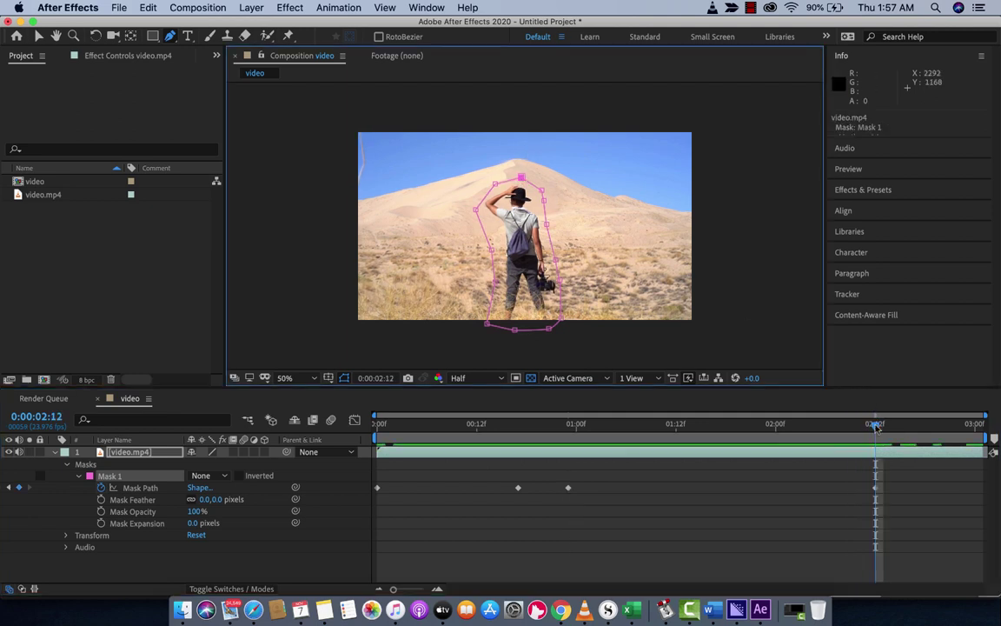
{"action": "left_click_drag", "start_coordinate": [875, 425], "coordinate": [975, 425]}
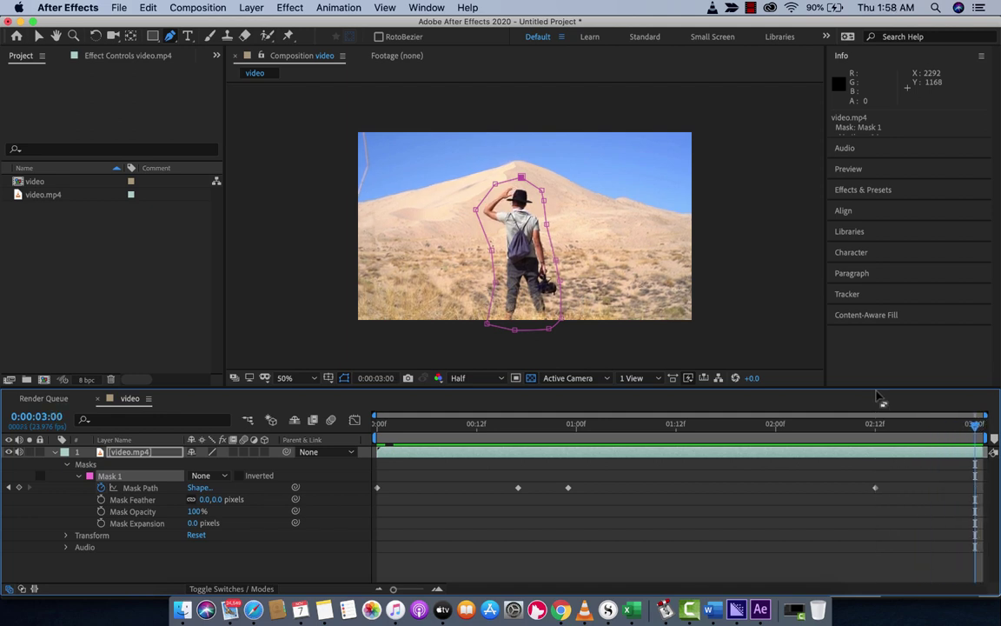
Review the mask from the start and expand the Content-Aware Fill panel showing Alpha Expansion 6 and Object fill.
{"action": "left_click", "coordinate": [139, 453]}
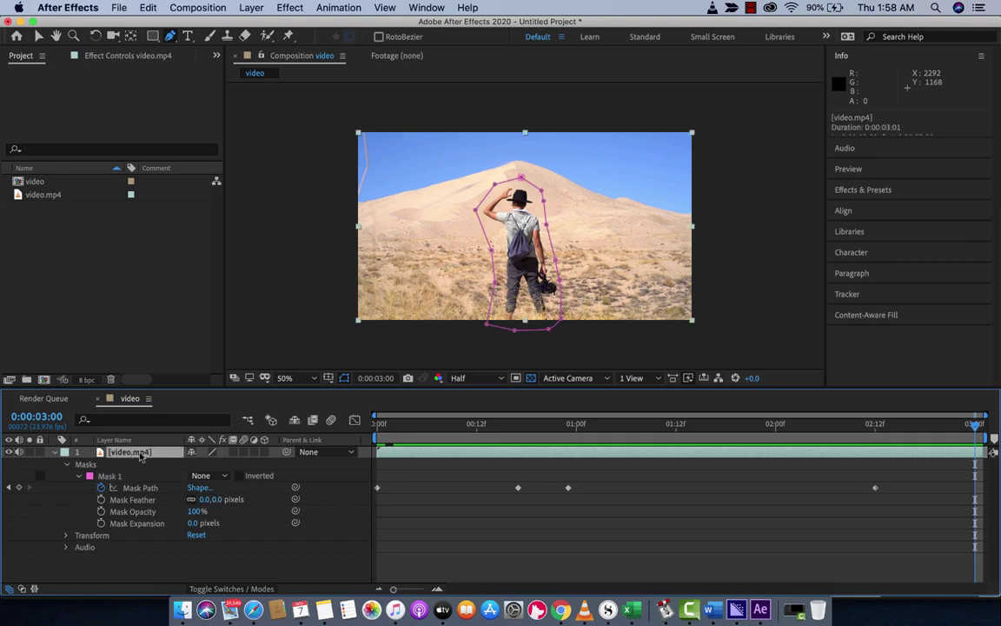
{"action": "left_click_drag", "start_coordinate": [397, 432], "coordinate": [377, 423]}
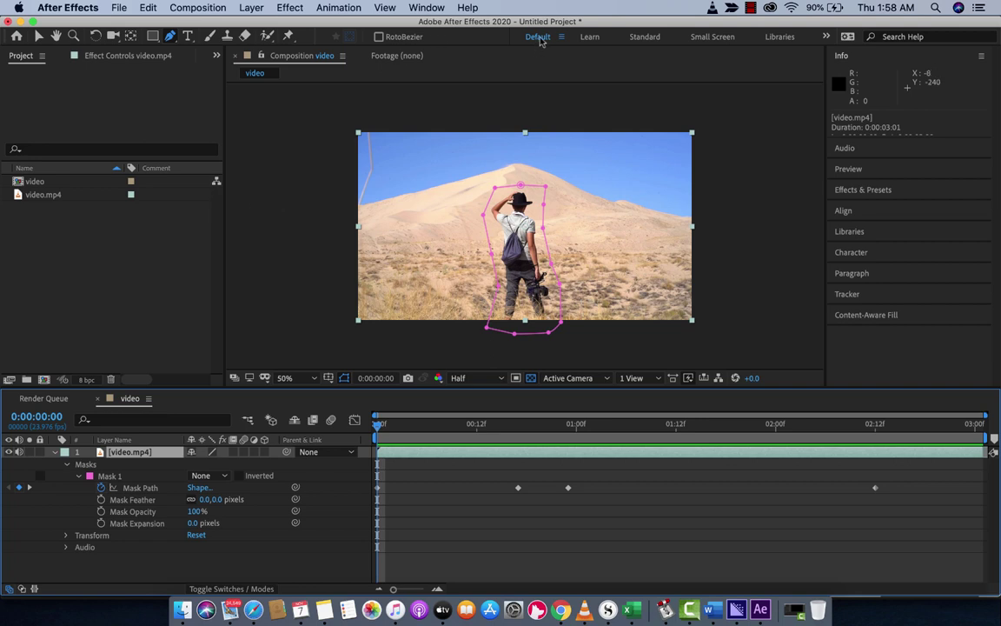
{"action": "left_click", "coordinate": [439, 7]}
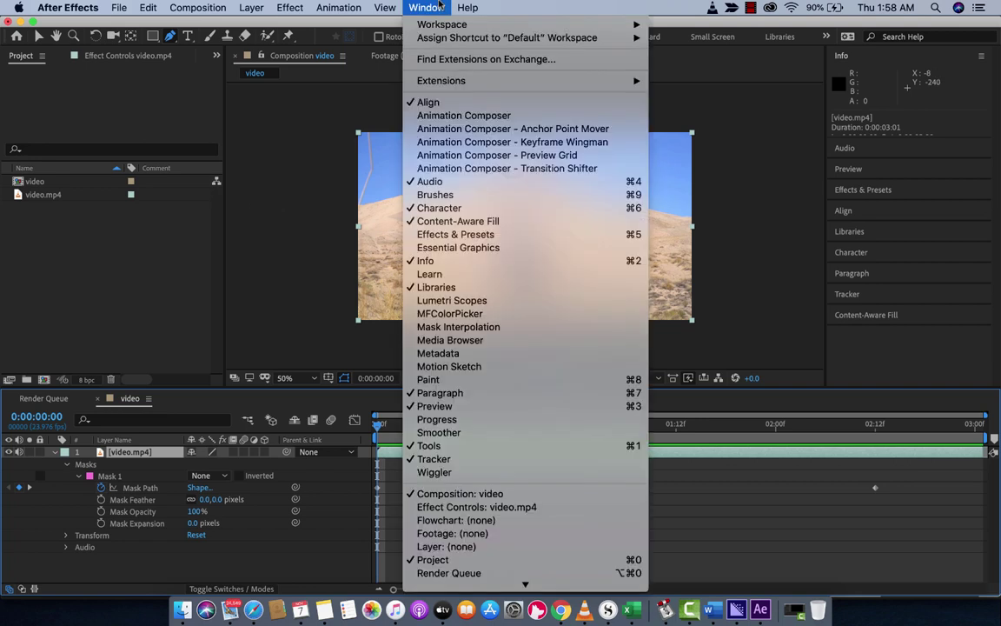
{"action": "left_click", "coordinate": [439, 7]}
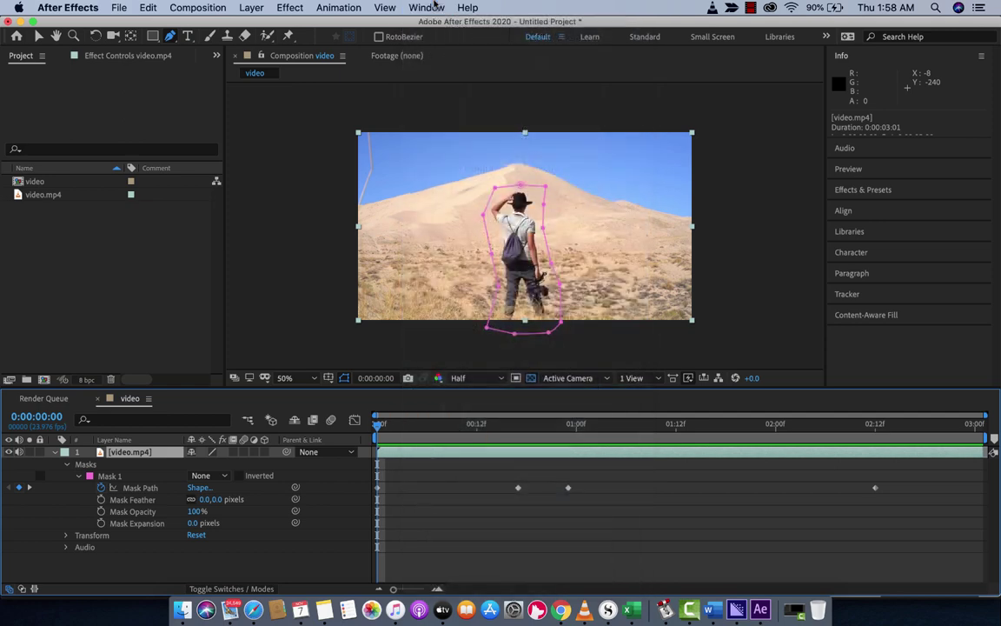
{"action": "left_click", "coordinate": [866, 315]}
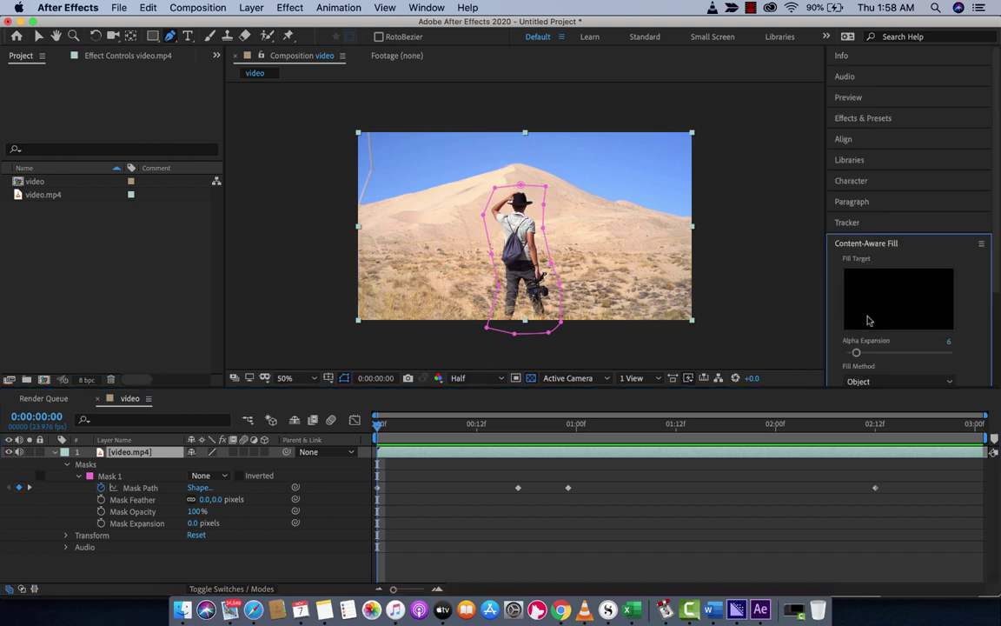
{"action": "left_click", "coordinate": [860, 246]}
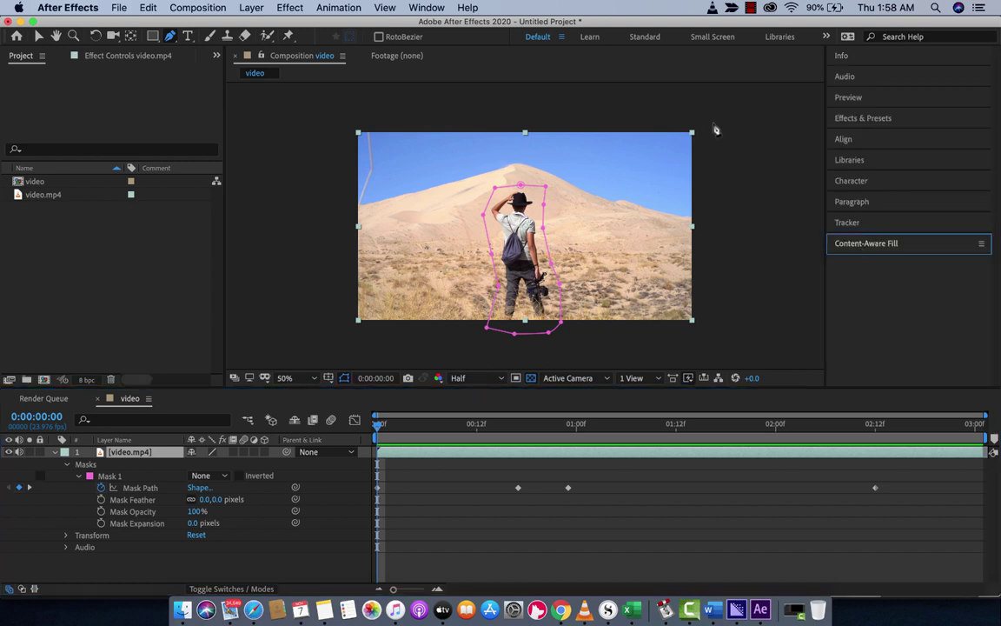
{"action": "left_click", "coordinate": [437, 7]}
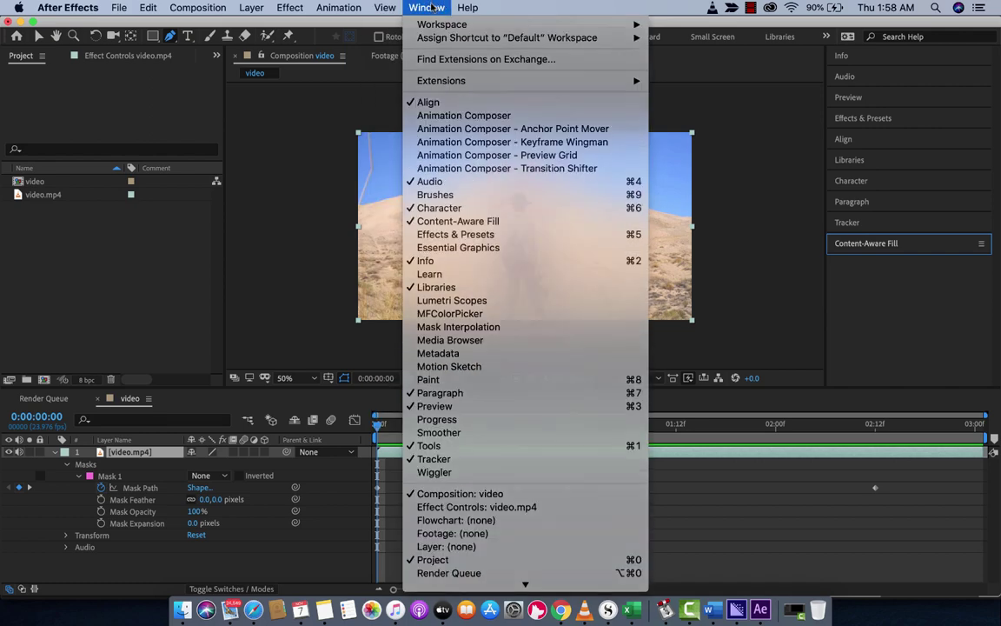
{"action": "left_click", "coordinate": [409, 6]}
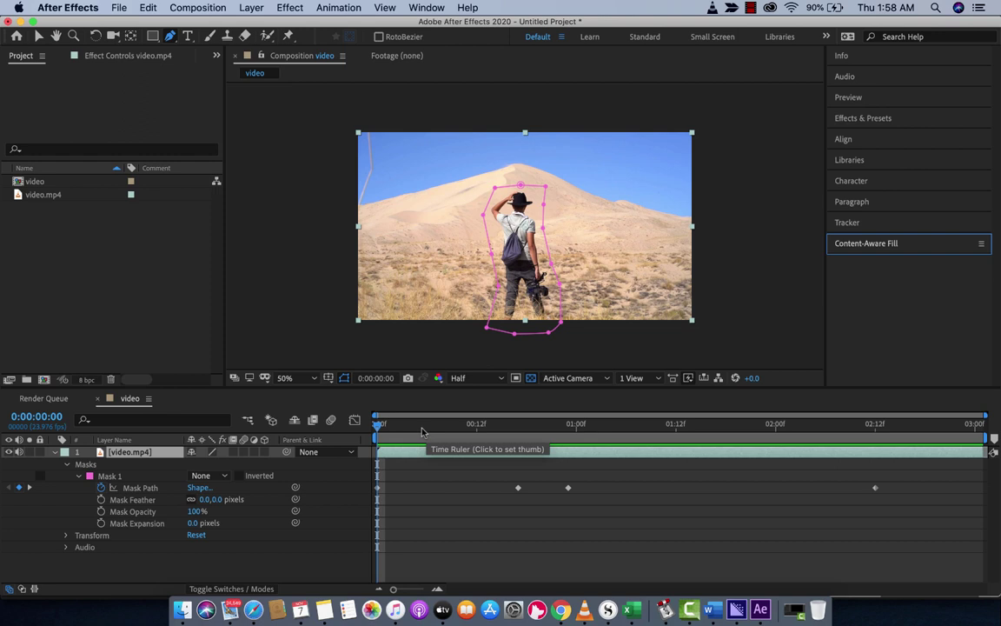
{"action": "left_click", "coordinate": [872, 248]}
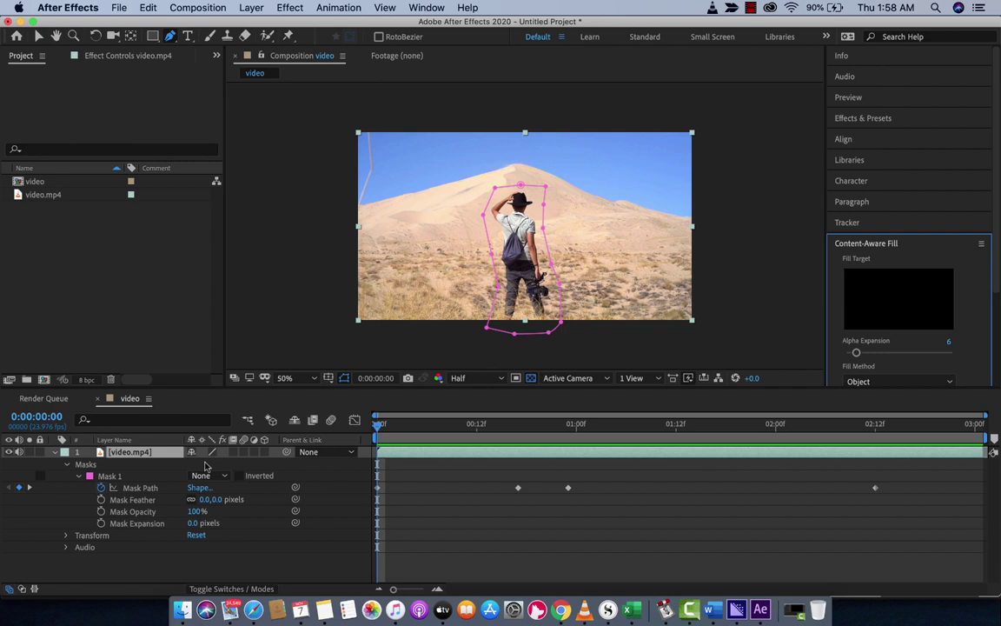
Switch Mask 1's mode to Subtract to cut the man out, and enlarge the viewer slightly.
{"action": "left_click", "coordinate": [136, 489]}
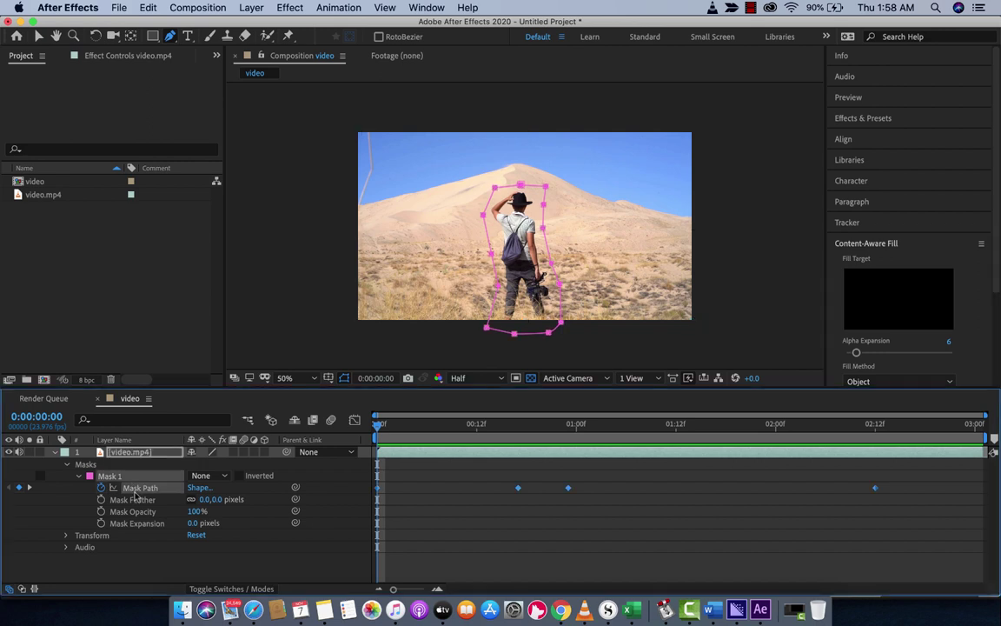
{"action": "left_click", "coordinate": [202, 476]}
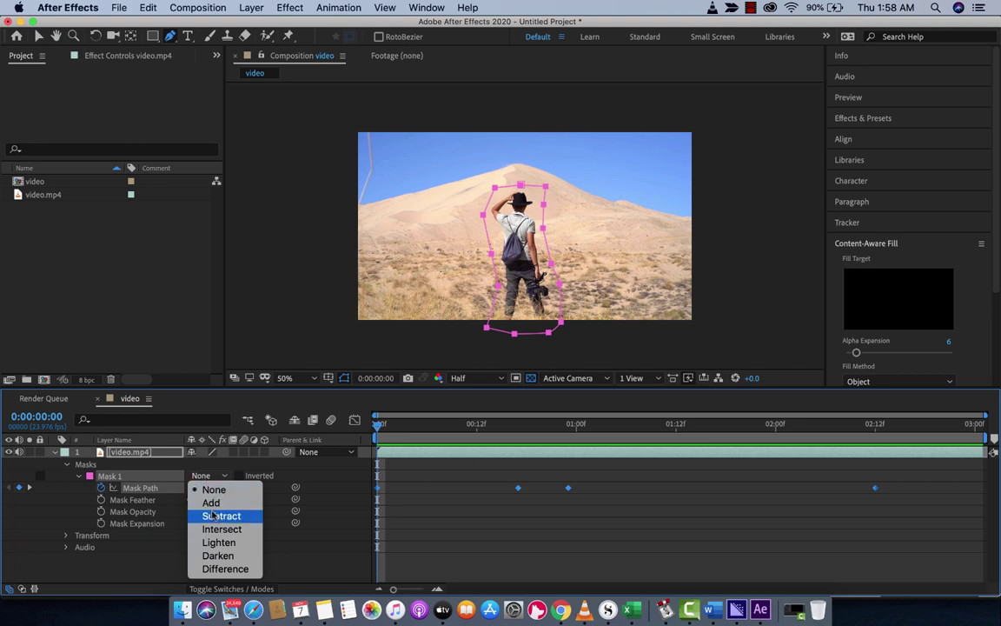
{"action": "left_click", "coordinate": [214, 518]}
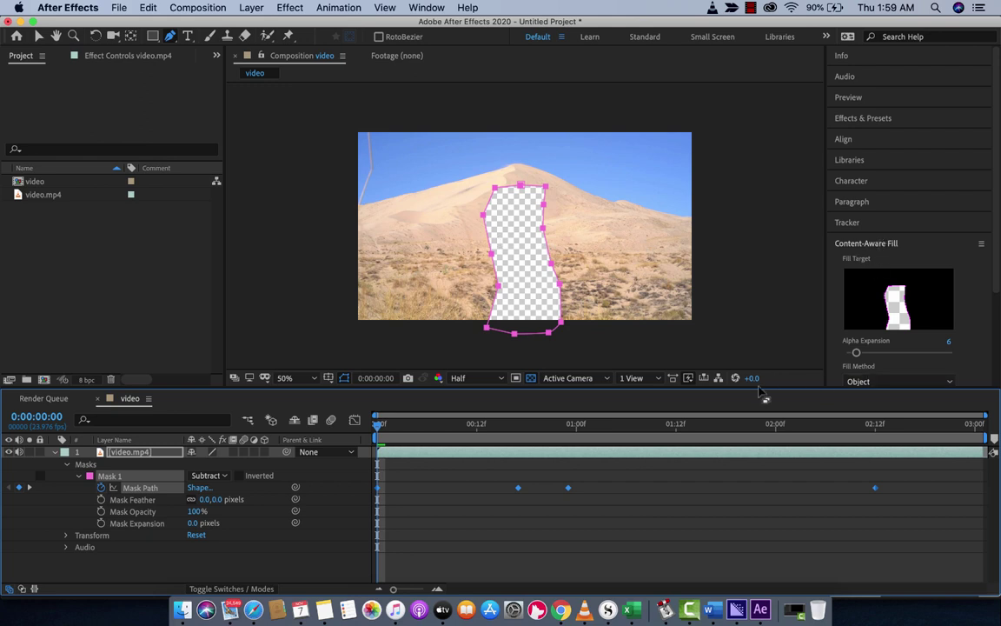
{"action": "mouse_move", "coordinate": [396, 392]}
{"action": "left_mouse_down"}
{"action": "mouse_move", "coordinate": [395, 434]}
{"action": "mouse_move", "coordinate": [392, 408]}
{"action": "left_mouse_up"}
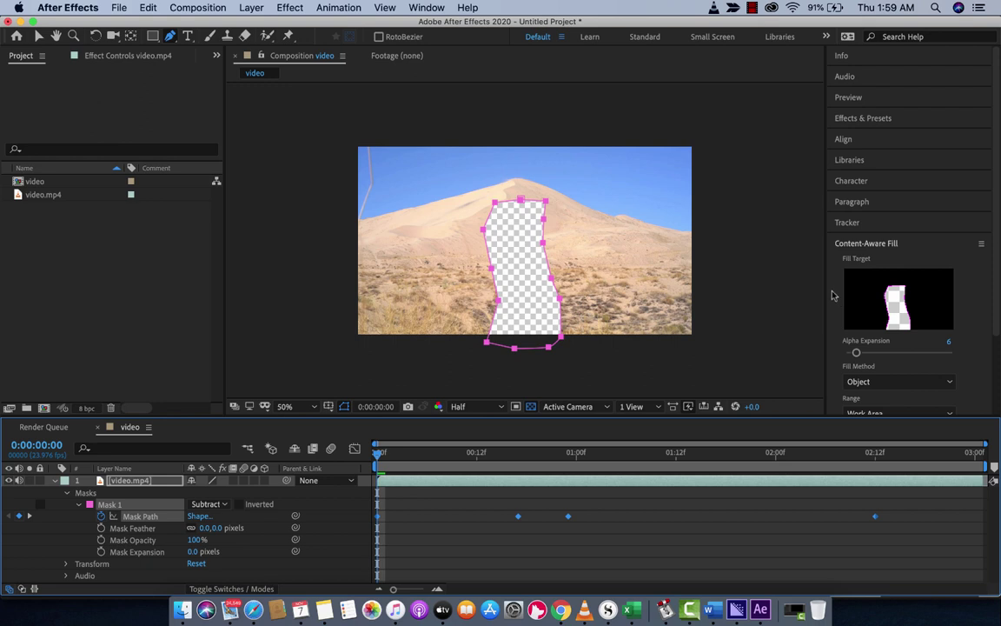
Keep Content-Aware Fill on the Object fill method with the range set to Work Area.
{"action": "scroll", "coordinate": [832, 295], "scroll_direction": "down", "scroll_amount": 3}
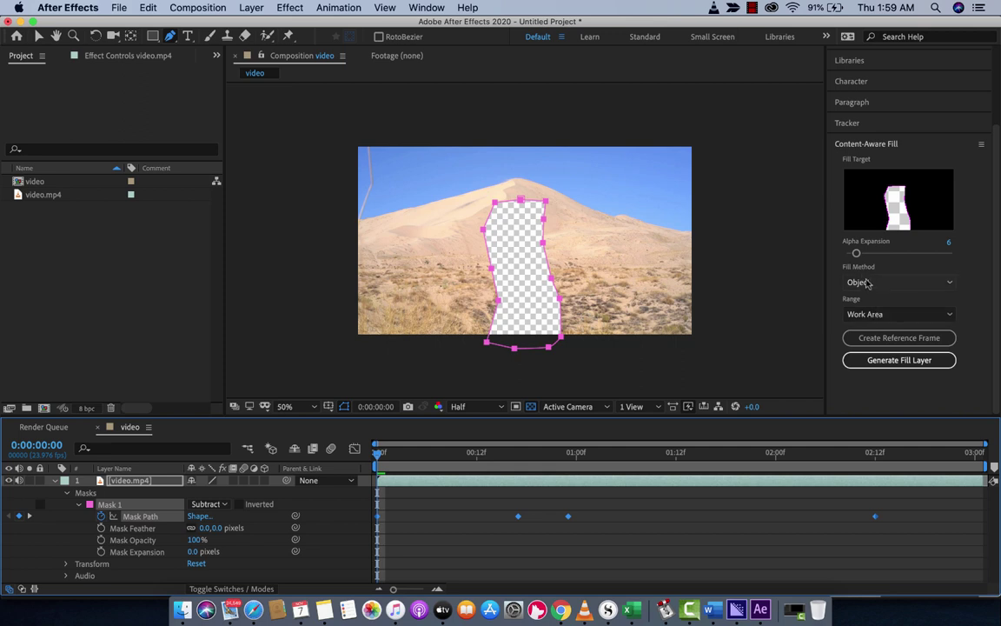
{"action": "left_click", "coordinate": [866, 283]}
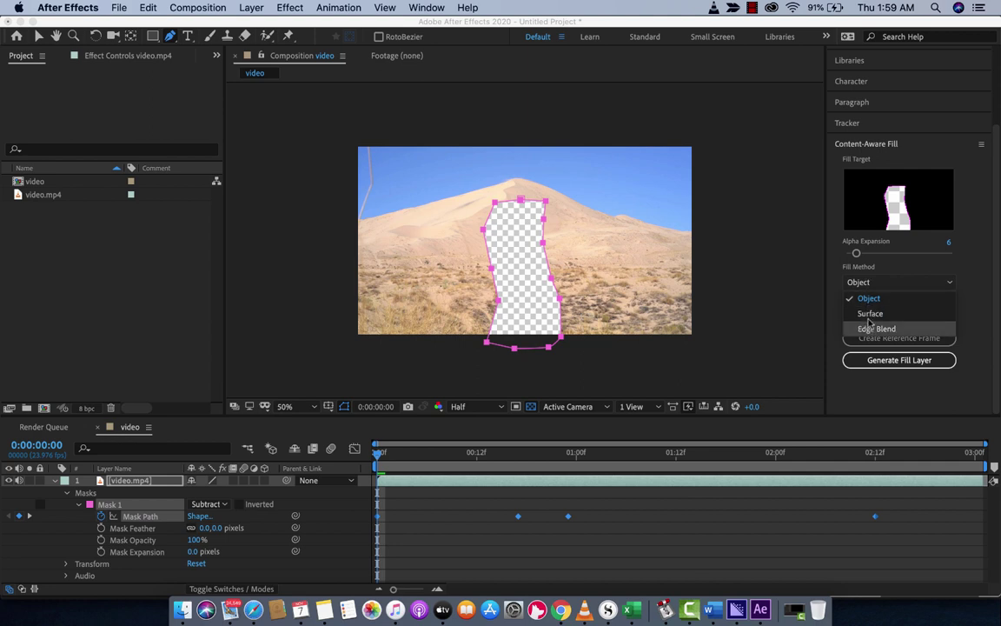
{"action": "left_click", "coordinate": [832, 291]}
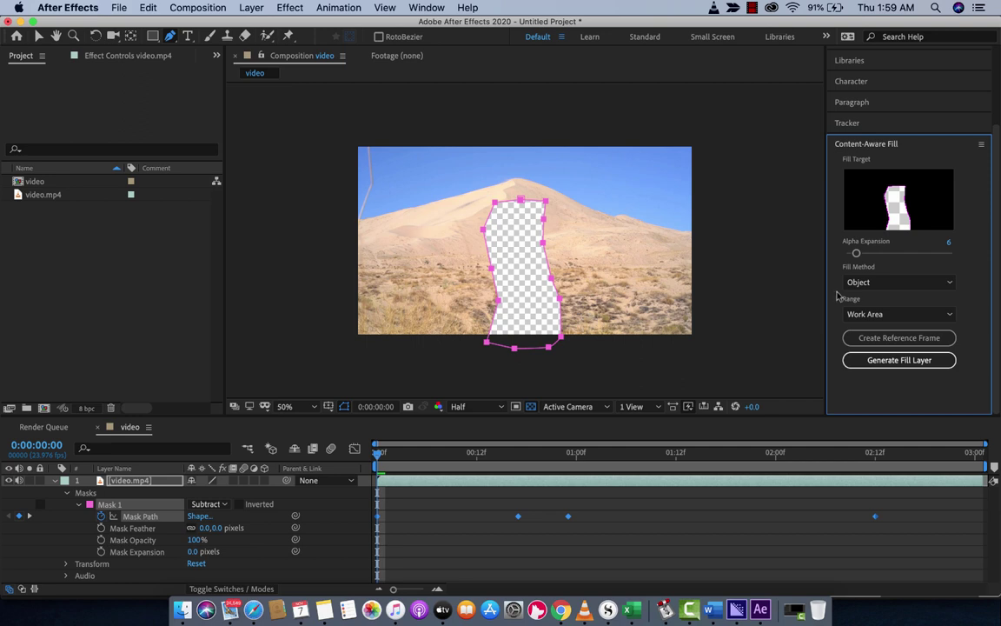
{"action": "left_click", "coordinate": [870, 285]}
{"action": "left_click", "coordinate": [869, 286]}
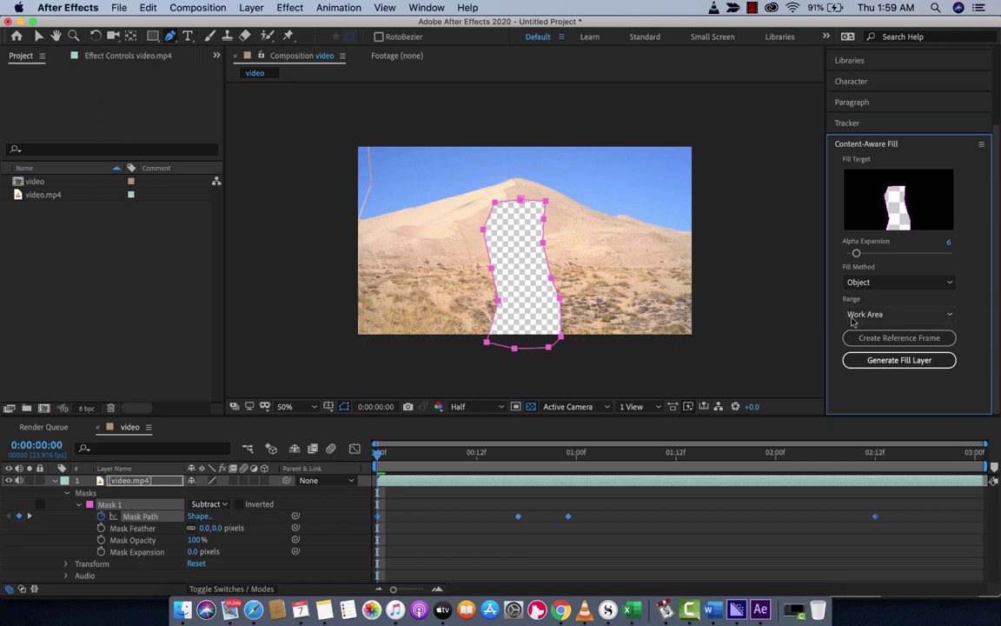
{"action": "left_click", "coordinate": [857, 317]}
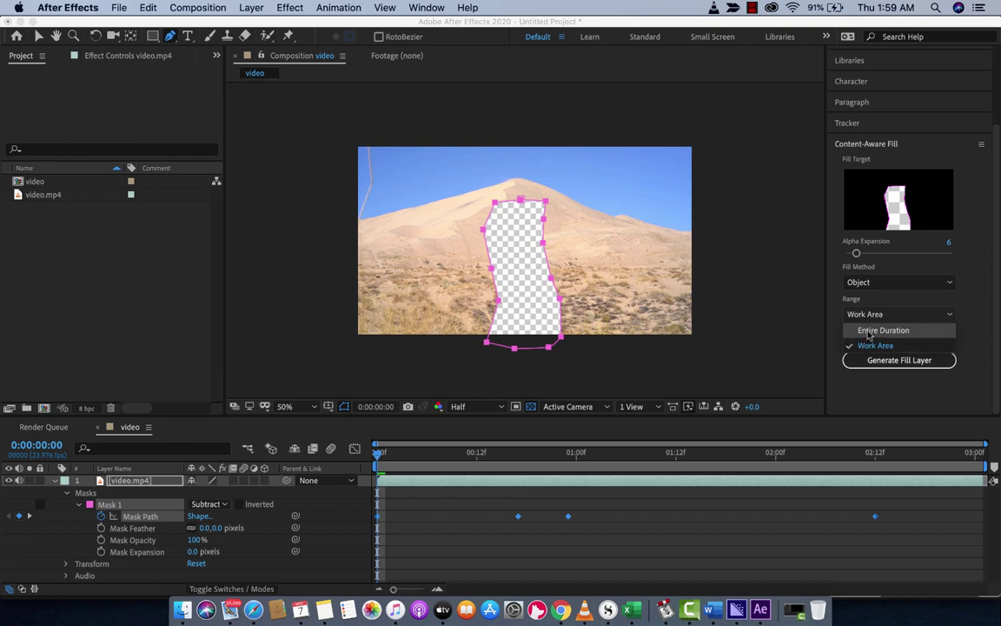
{"action": "left_click", "coordinate": [858, 325]}
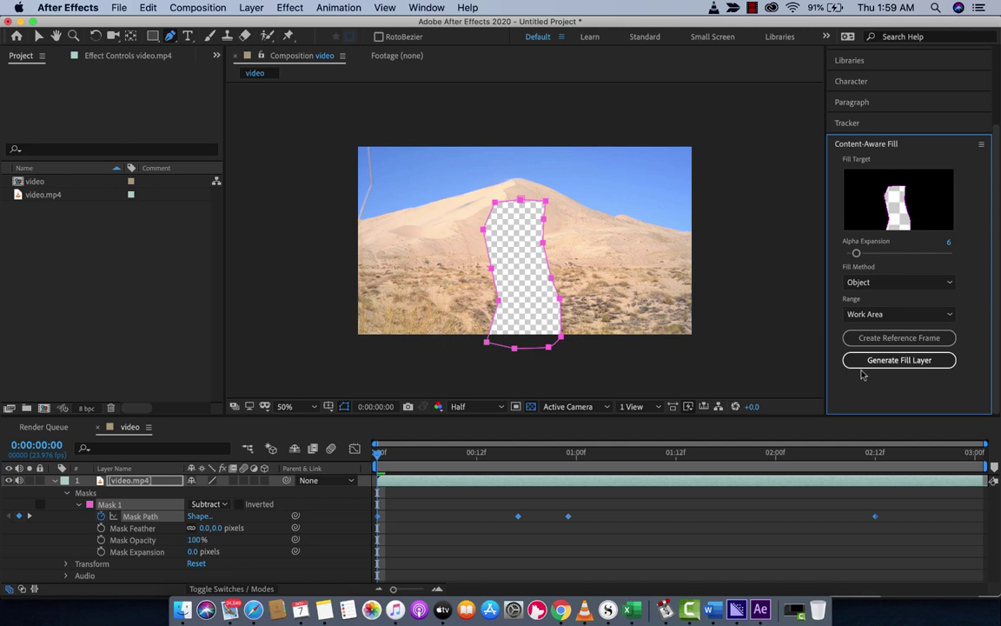
Generate the fill layer and select the resulting Fill [00-72].png layer.
{"action": "left_click", "coordinate": [898, 360]}
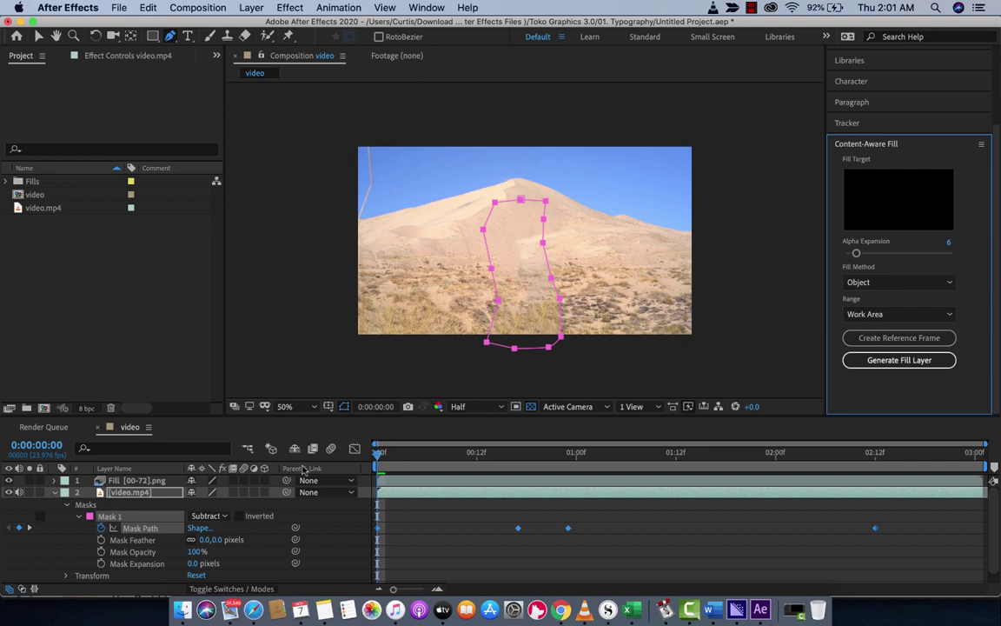
{"action": "left_click", "coordinate": [139, 482]}
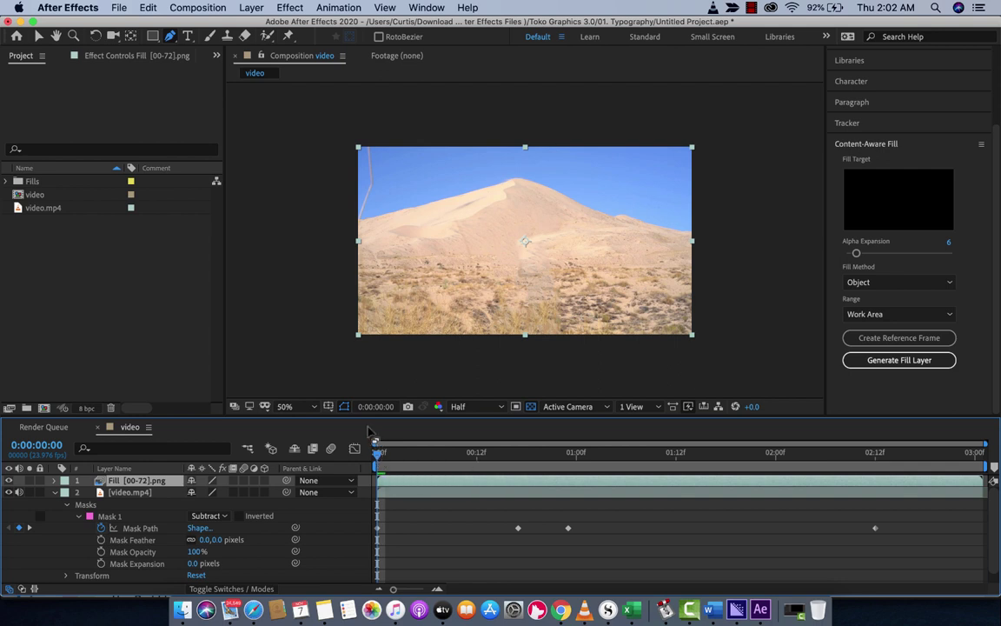
Switch to the Selection tool, play a preview of the filled clip, and return to the start.
{"action": "left_click", "coordinate": [39, 36]}
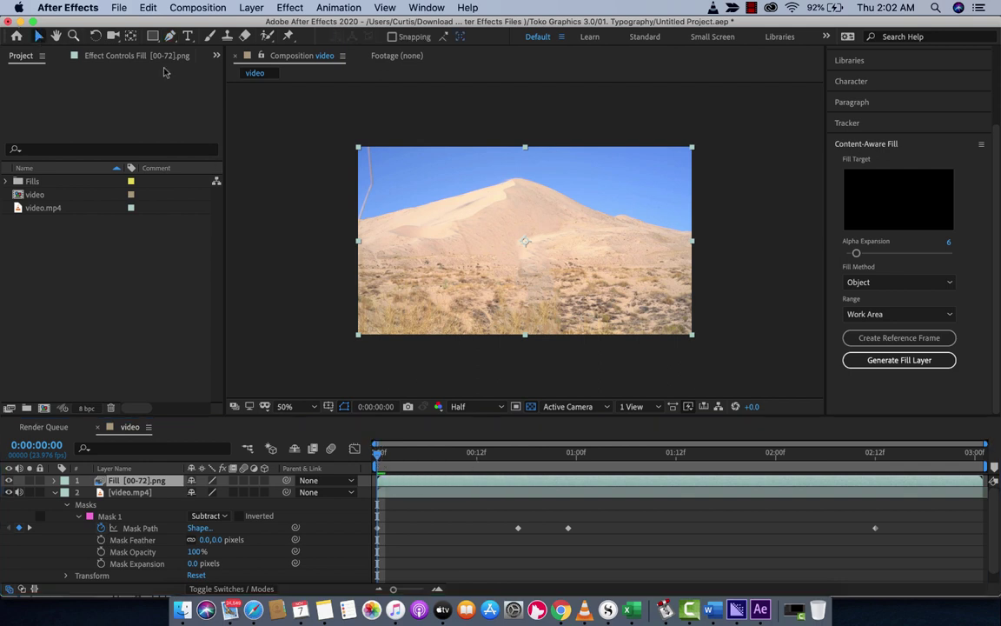
{"action": "left_click", "coordinate": [270, 223]}
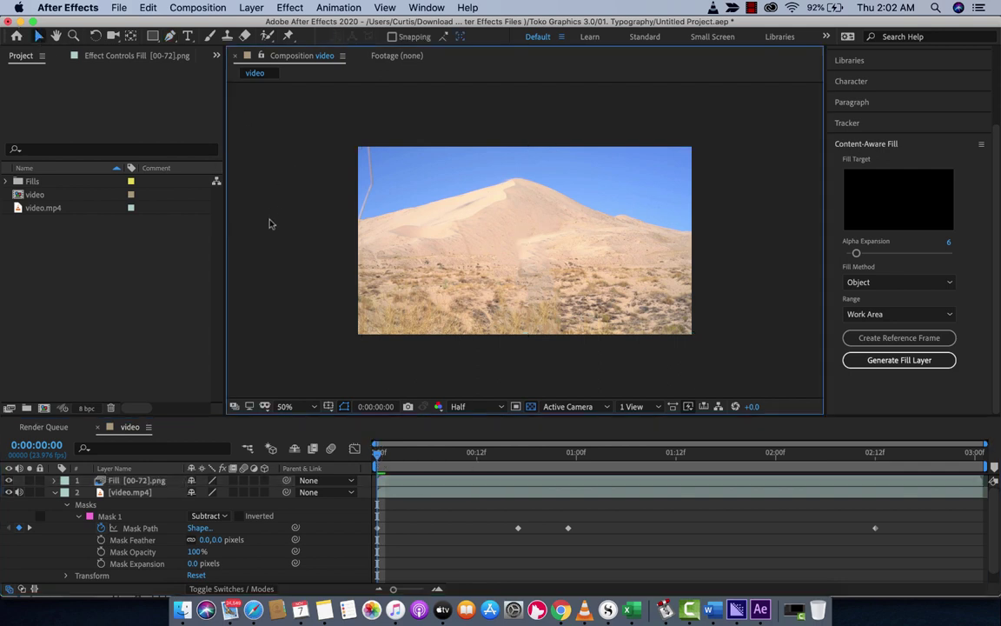
{"action": "left_click", "coordinate": [362, 459]}
{"action": "key", "text": "space"}
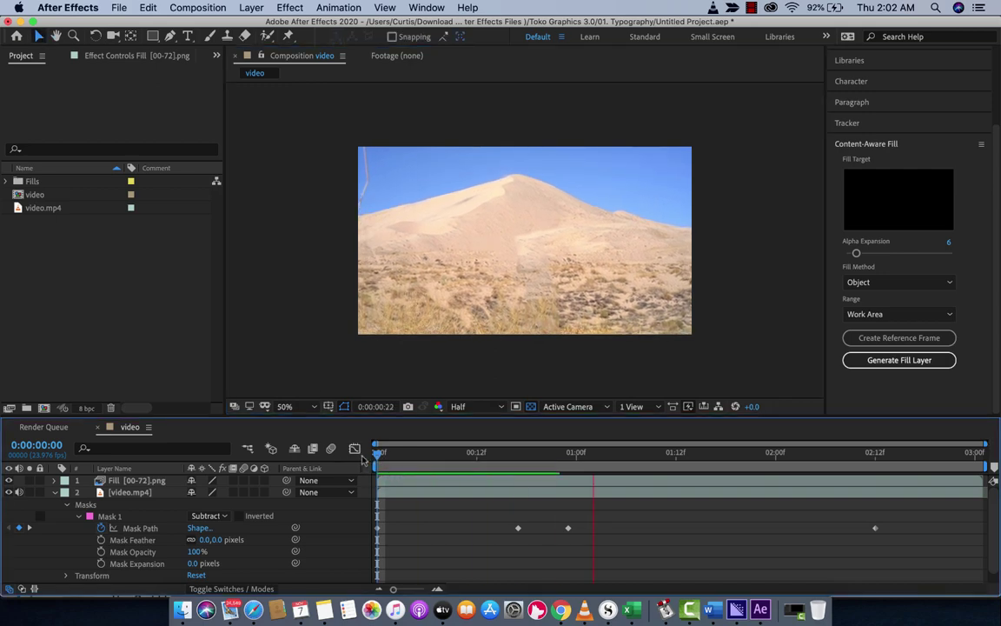
{"action": "key", "text": "space"}
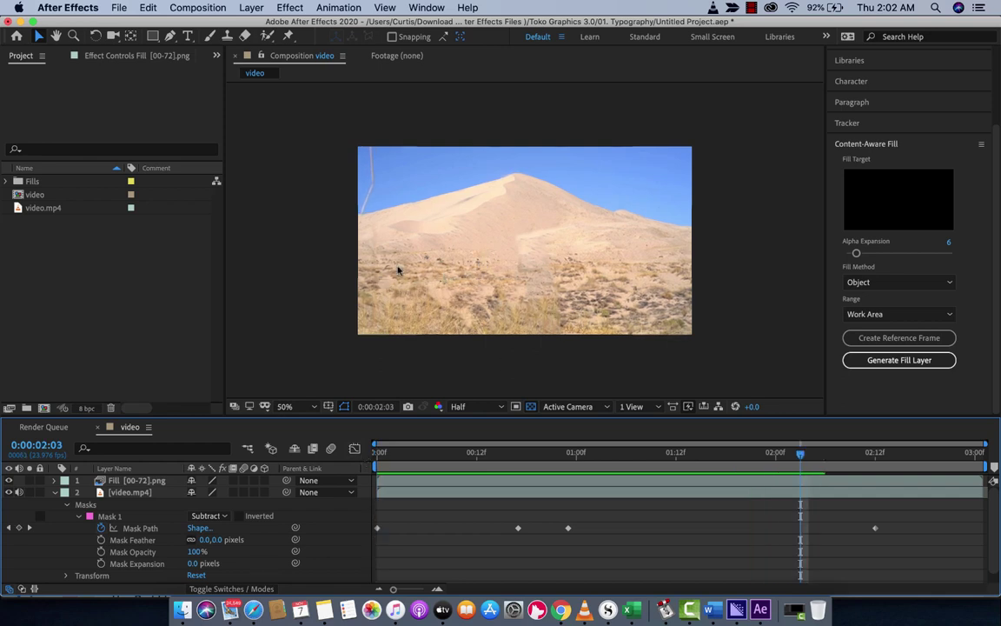
{"action": "mouse_move", "coordinate": [378, 454]}
{"action": "left_mouse_down"}
{"action": "mouse_move", "coordinate": [590, 460]}
{"action": "mouse_move", "coordinate": [763, 446]}
{"action": "mouse_move", "coordinate": [931, 450]}
{"action": "mouse_move", "coordinate": [982, 462]}
{"action": "mouse_move", "coordinate": [376, 453]}
{"action": "left_mouse_up"}
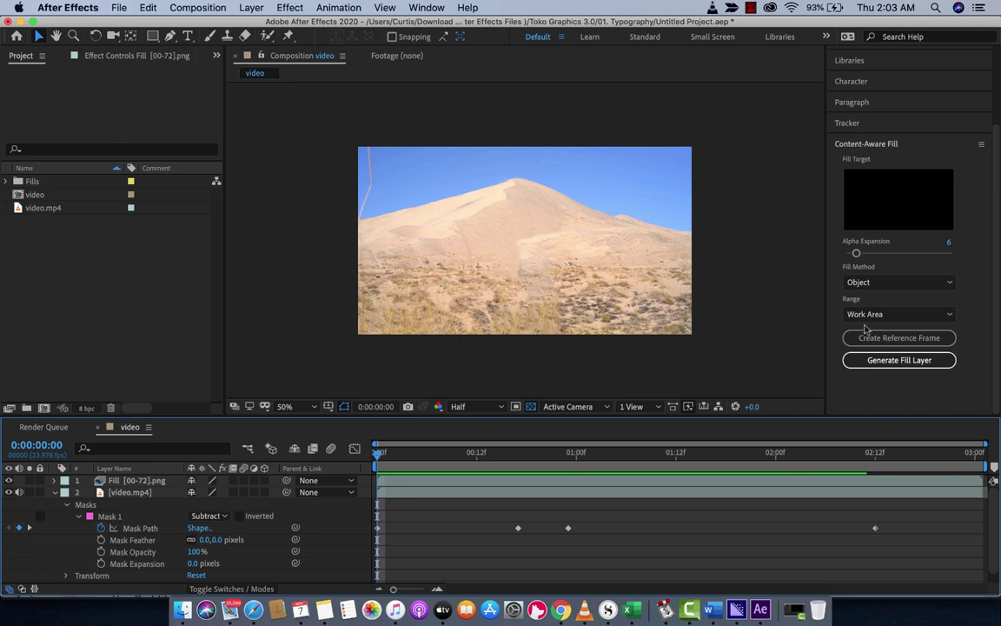
{"action": "left_click", "coordinate": [751, 8]}
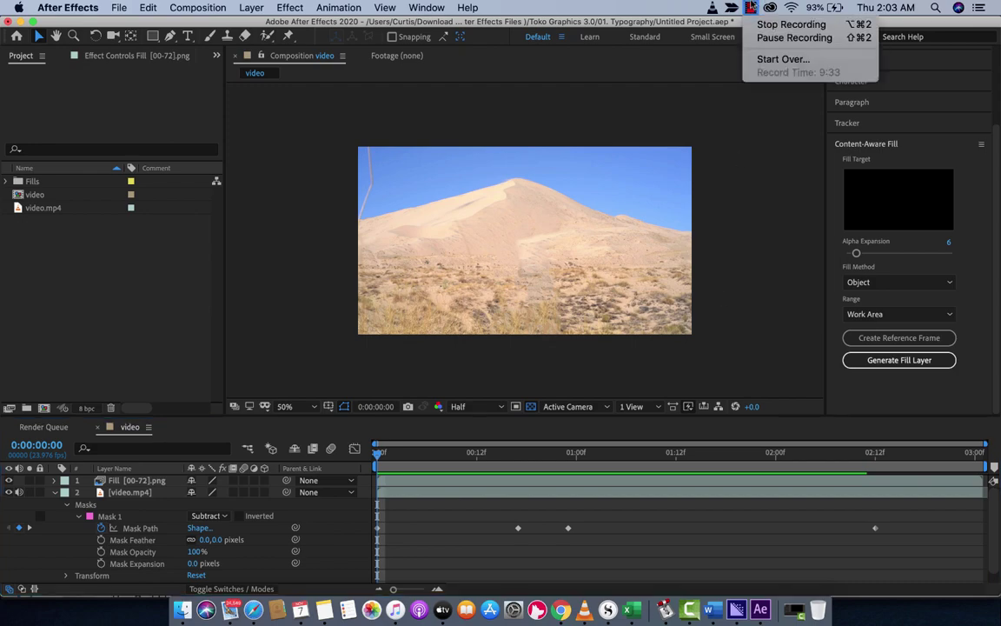